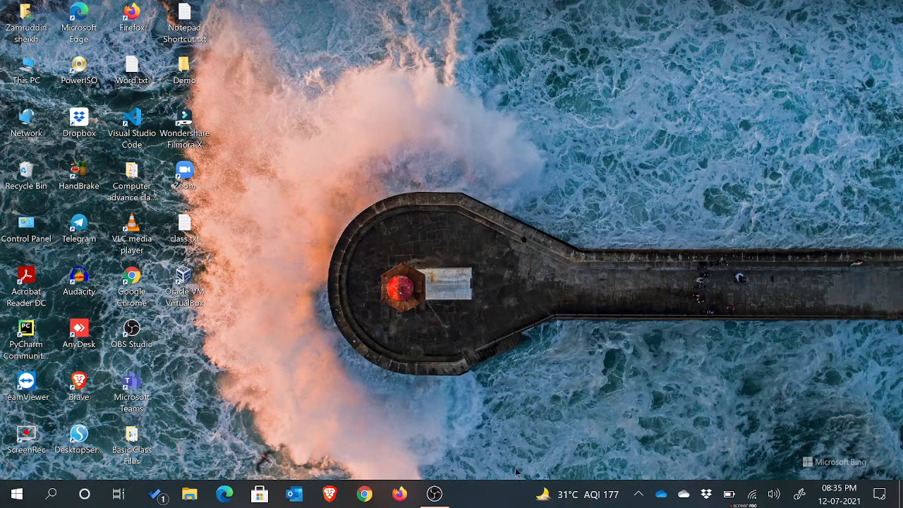
# Step: Open the startup programs list in Task Manager and examine each entry's status and startup impact, including Cortana and Program
pyautogui.rightClick(498, 496)
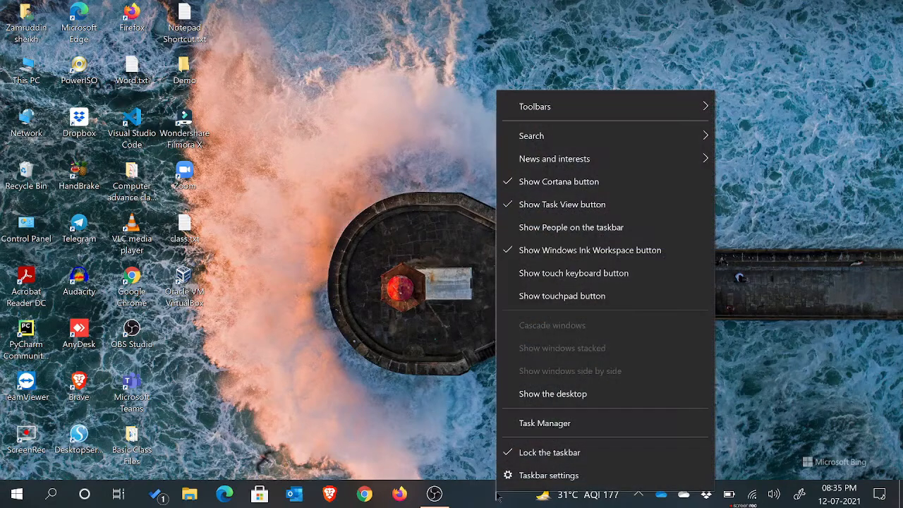
pyautogui.click(531, 428)
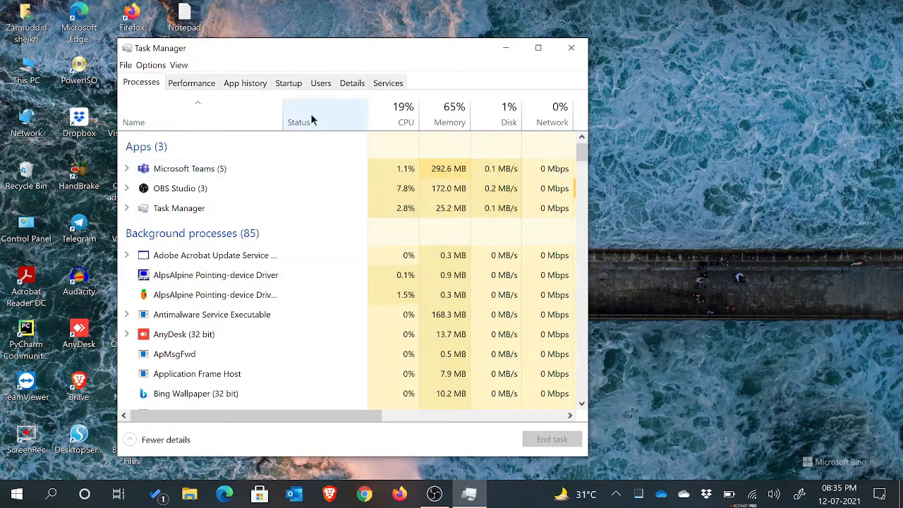
pyautogui.click(291, 86)
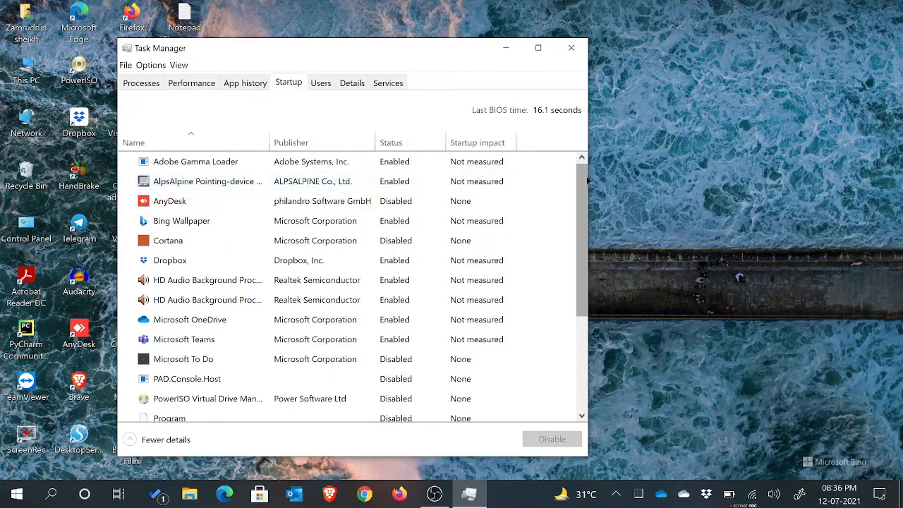
pyautogui.moveTo(583, 186)
pyautogui.mouseDown()
pyautogui.moveTo(586, 292)
pyautogui.moveTo(576, 185)
pyautogui.mouseUp()
pyautogui.moveTo(578, 263)
pyautogui.mouseDown()
pyautogui.moveTo(588, 372)
pyautogui.moveTo(578, 262)
pyautogui.mouseUp()
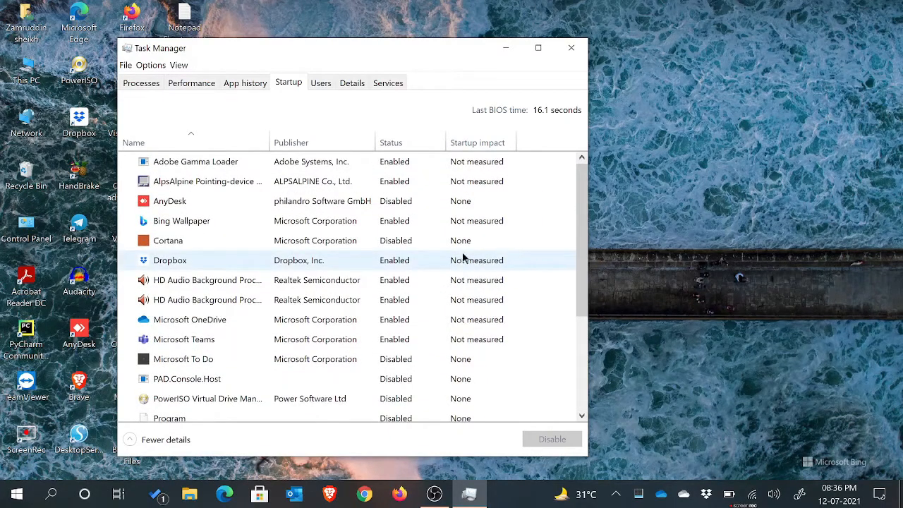
pyautogui.click(425, 240)
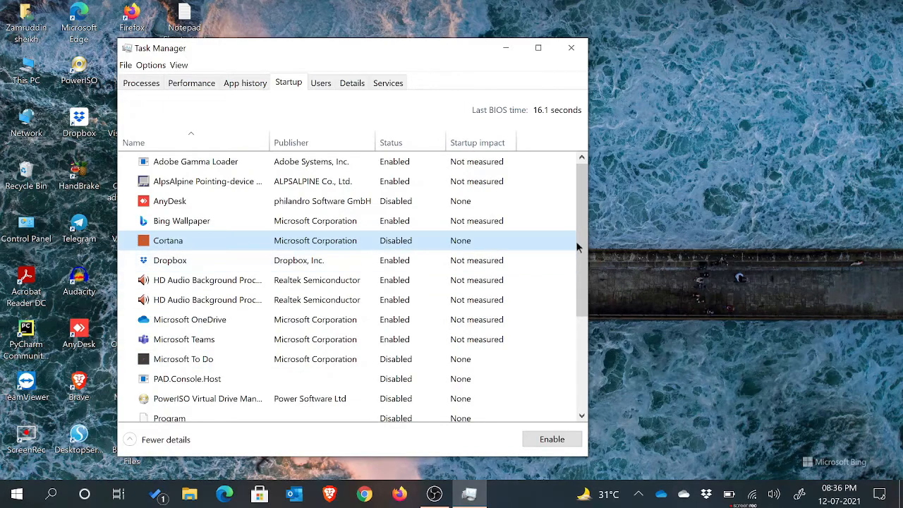
pyautogui.scroll(-1, 574, 254)
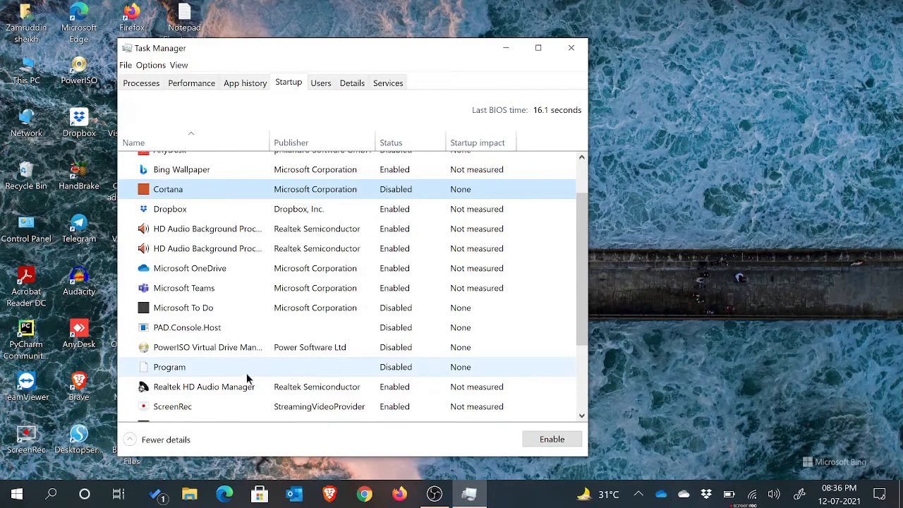
pyautogui.click(220, 372)
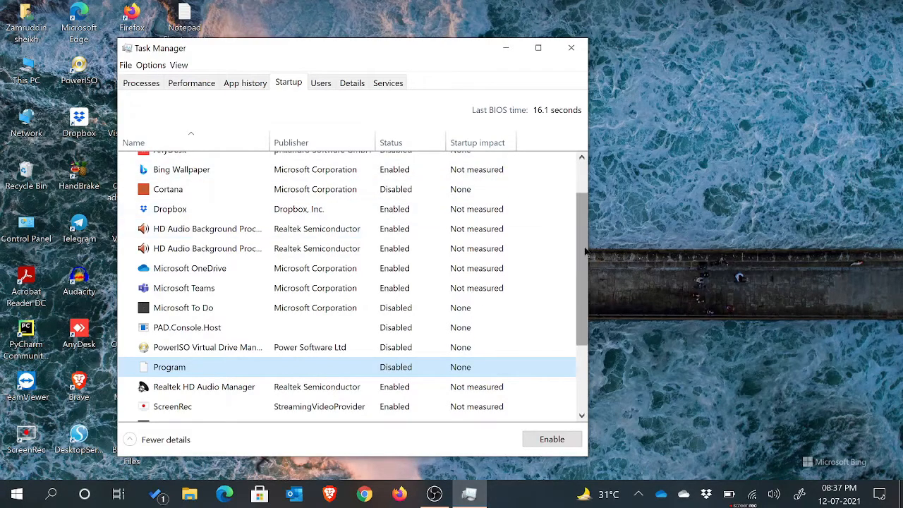
pyautogui.moveTo(585, 252); pyautogui.dragTo(595, 197)
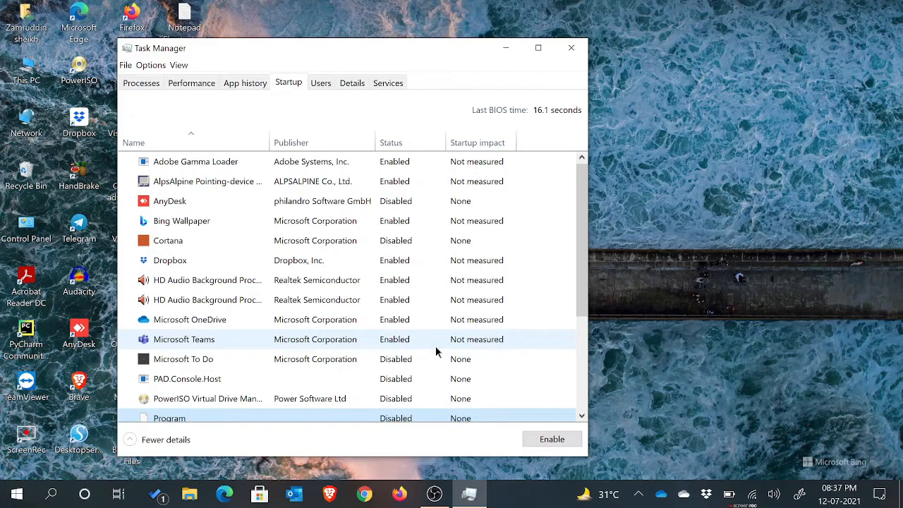
# Step: Toggle the startup status of Microsoft To Do to enabled and back to disabled, and close Task Manager
pyautogui.click(384, 367)
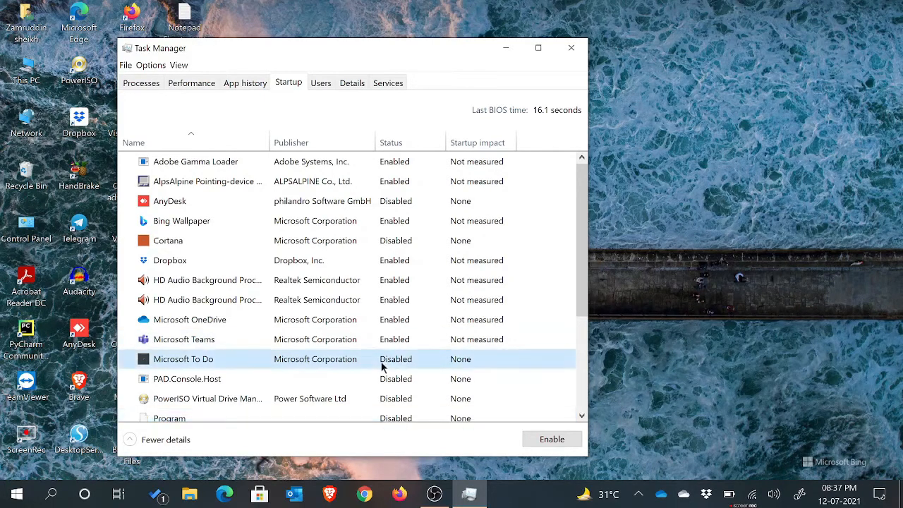
pyautogui.click(543, 439)
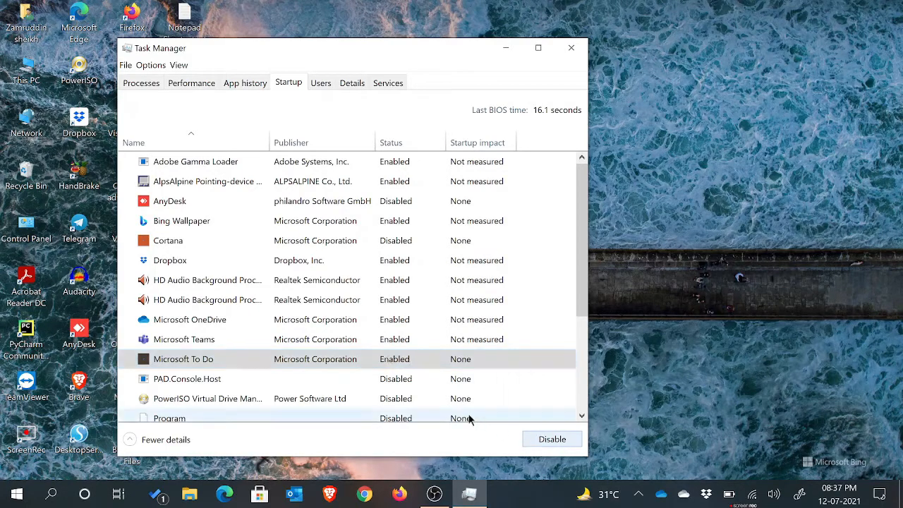
pyautogui.click(544, 439)
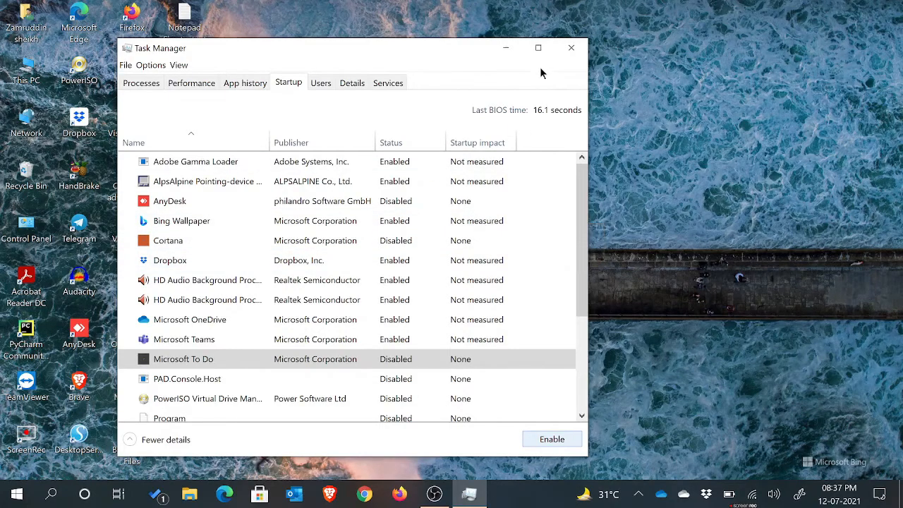
pyautogui.click(583, 48)
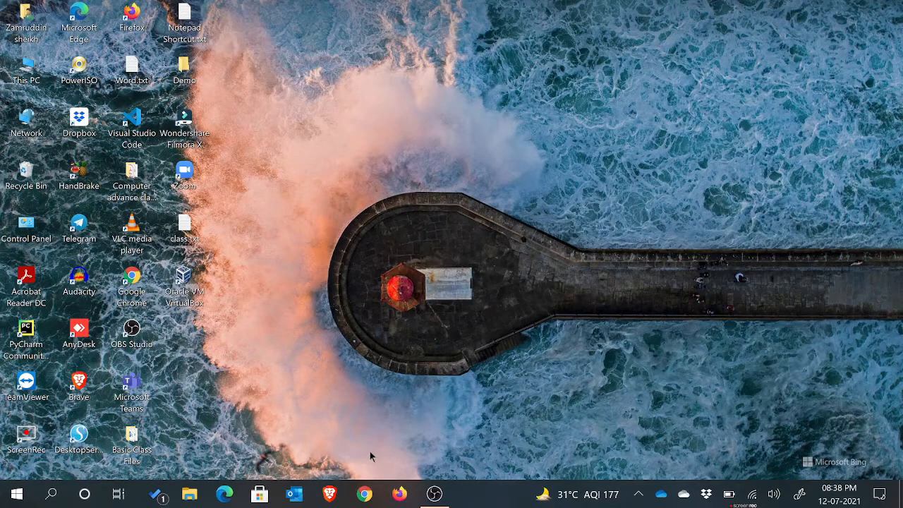
# Step: Switch to Google Chrome, open Task Manager over it, and review the running apps and background processes
pyautogui.click(365, 494)
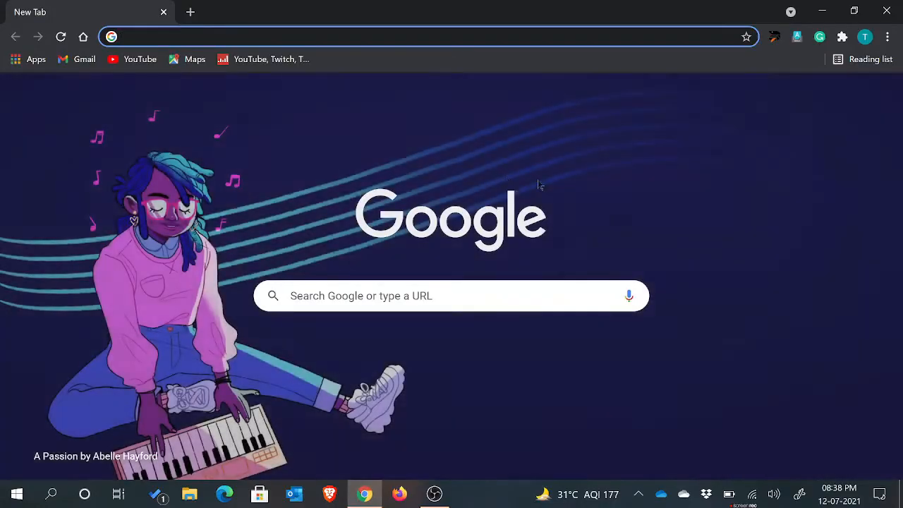
pyautogui.click(499, 494)
pyautogui.rightClick(499, 494)
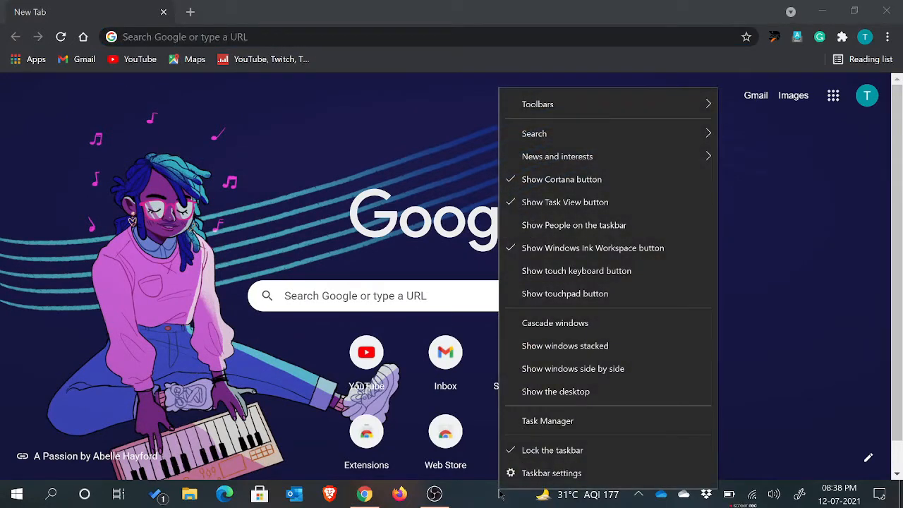
pyautogui.click(548, 422)
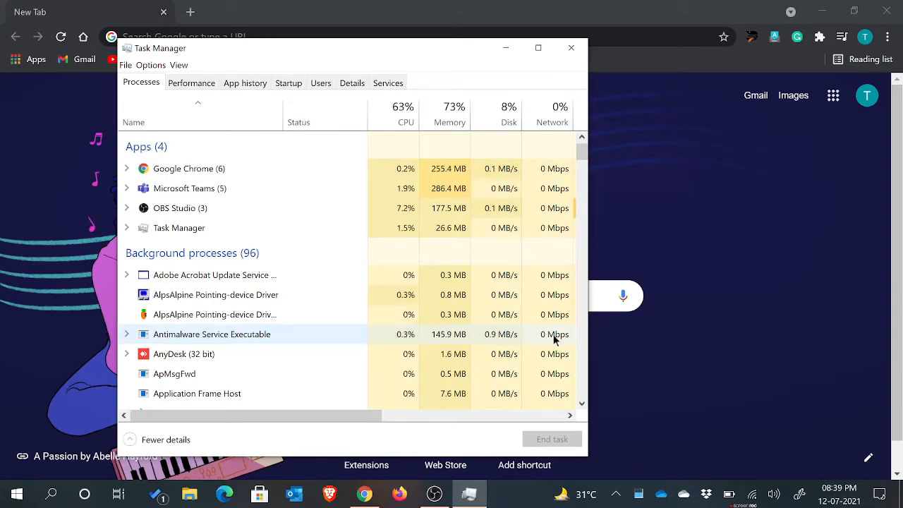
pyautogui.click(583, 403)
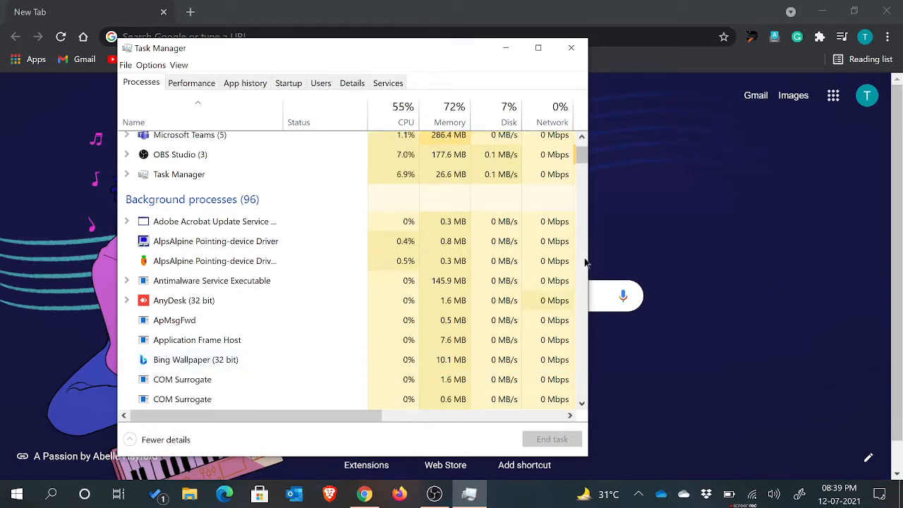
pyautogui.click(580, 220)
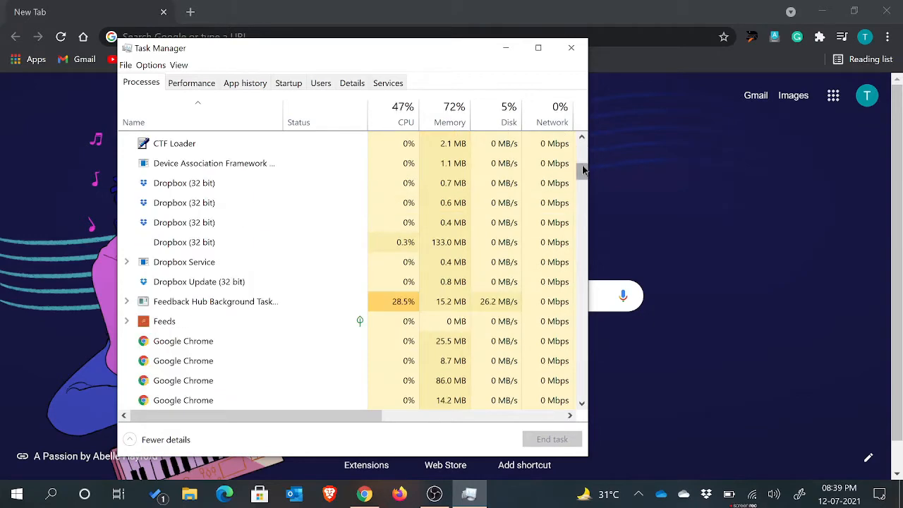
pyautogui.moveTo(582, 167); pyautogui.dragTo(583, 133)
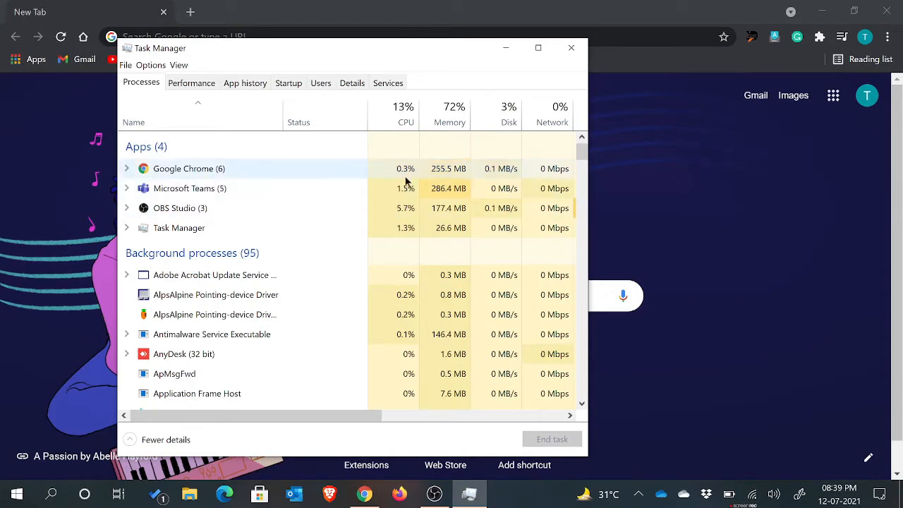
# Step: Inspect the memory use of Google Chrome's individual processes, and close Task Manager and Chrome
pyautogui.click(127, 172)
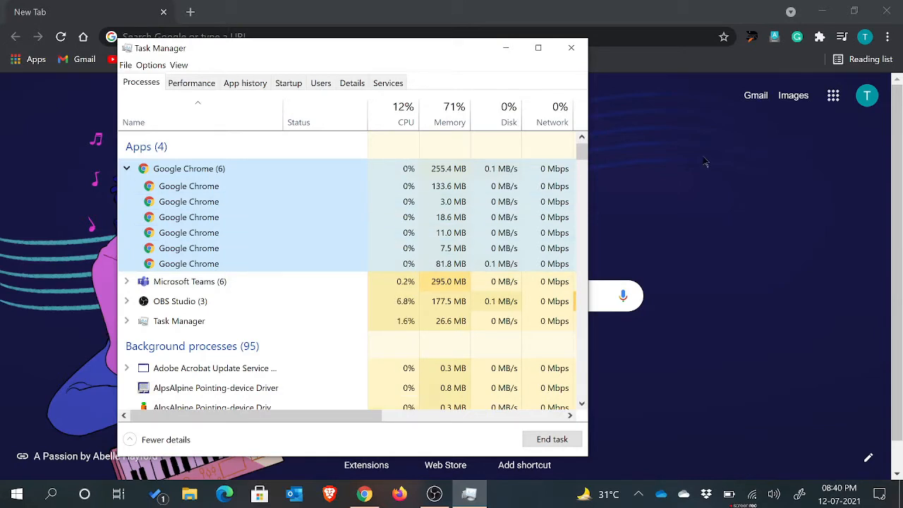
pyautogui.click(127, 169)
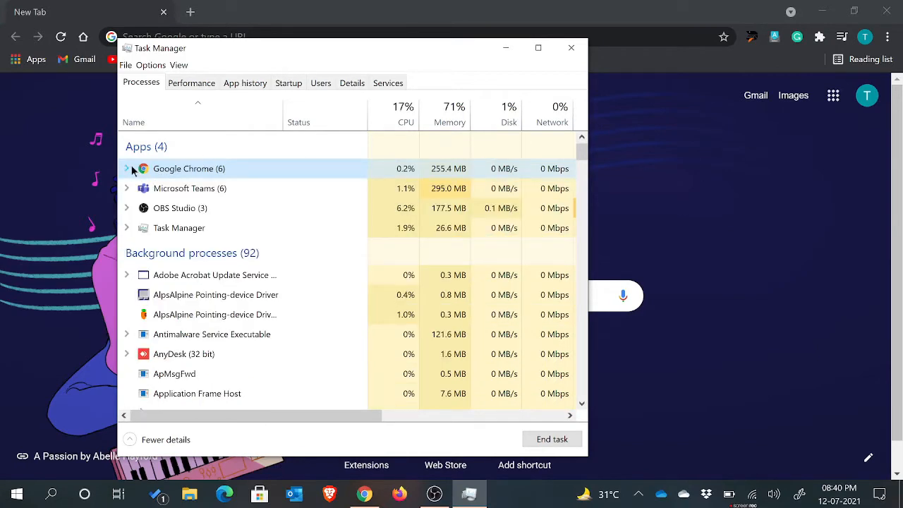
pyautogui.click(573, 48)
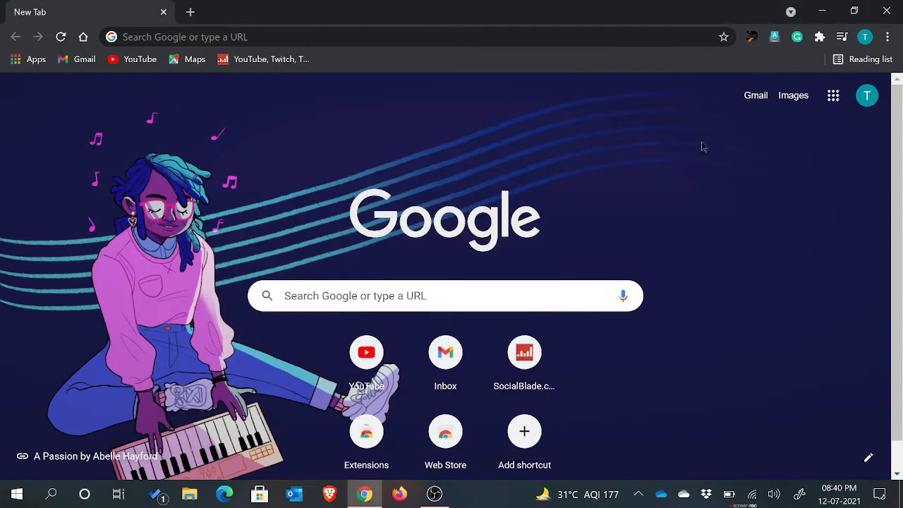
pyautogui.click(888, 10)
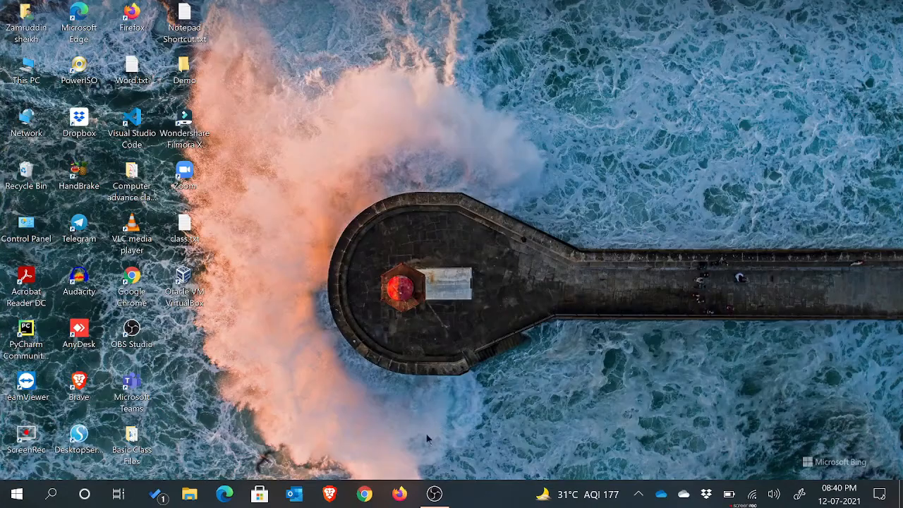
# Step: Switch to Firefox and check its memory use in Task Manager, closing both windows when finished
pyautogui.click(400, 494)
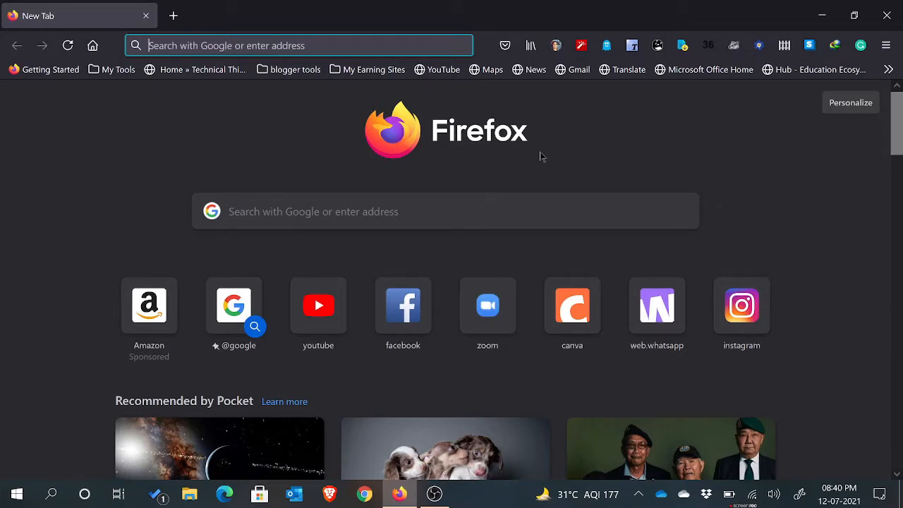
pyautogui.rightClick(517, 499)
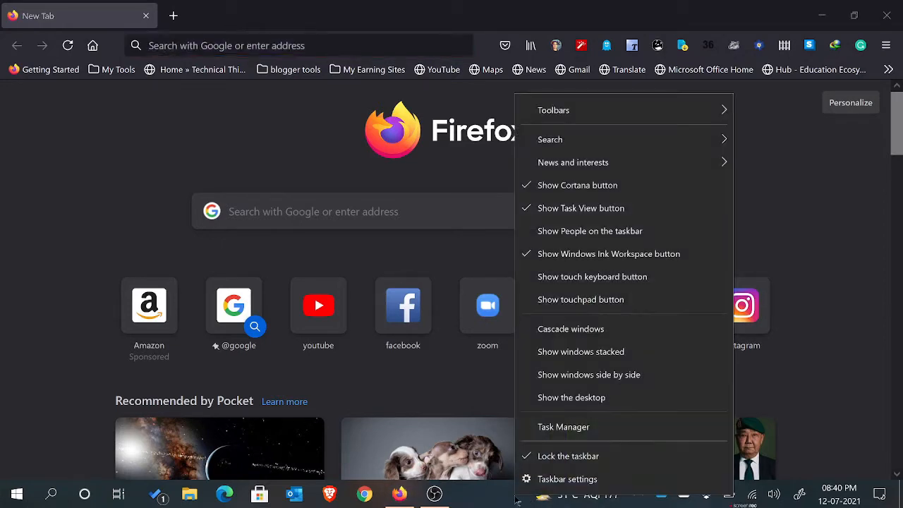
pyautogui.click(565, 427)
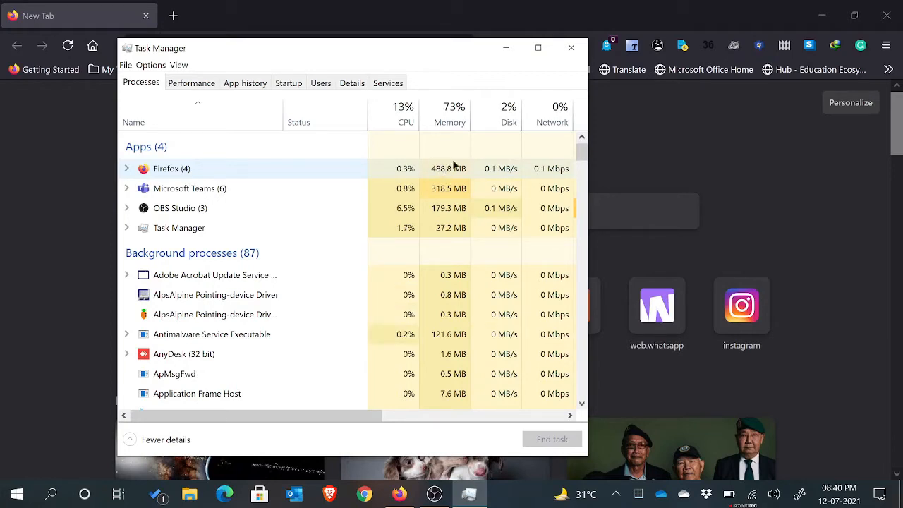
pyautogui.click(571, 47)
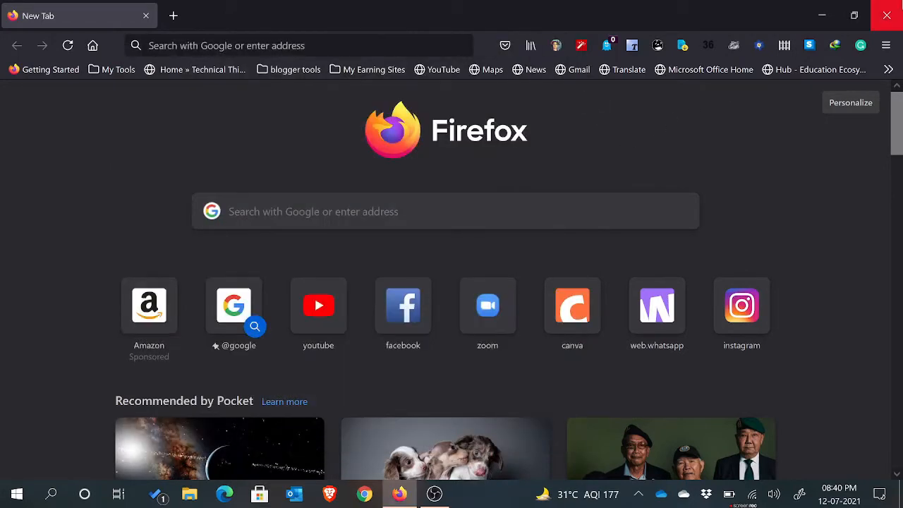
pyautogui.click(887, 14)
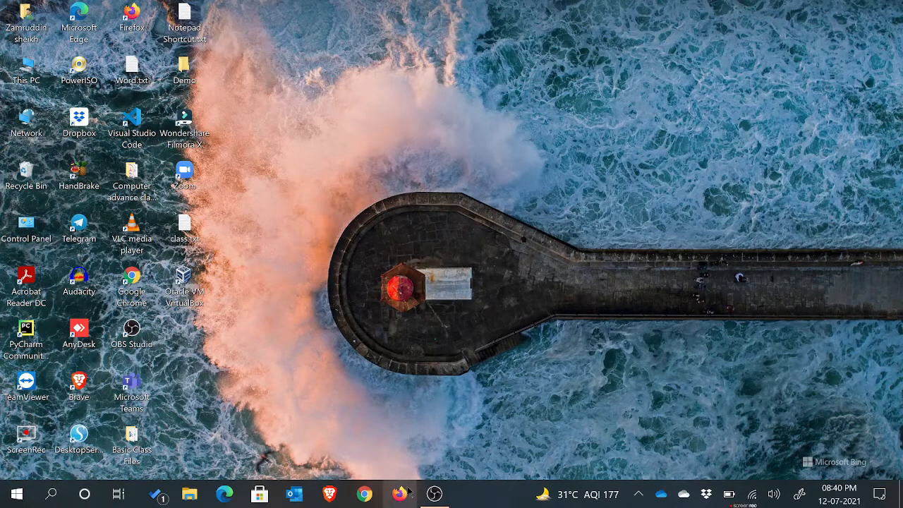
# Step: Switch to Brave, check its memory use in Task Manager, and close both windows
pyautogui.click(329, 496)
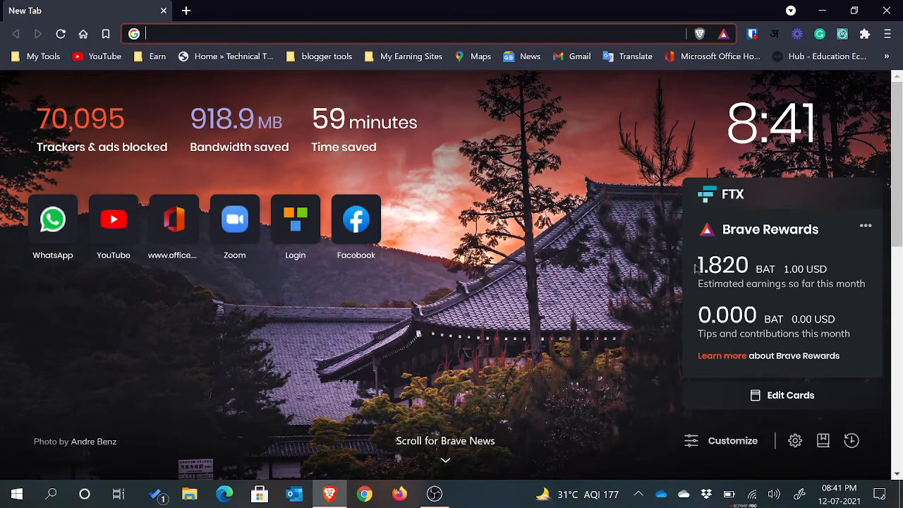
pyautogui.moveTo(697, 269); pyautogui.dragTo(736, 266)
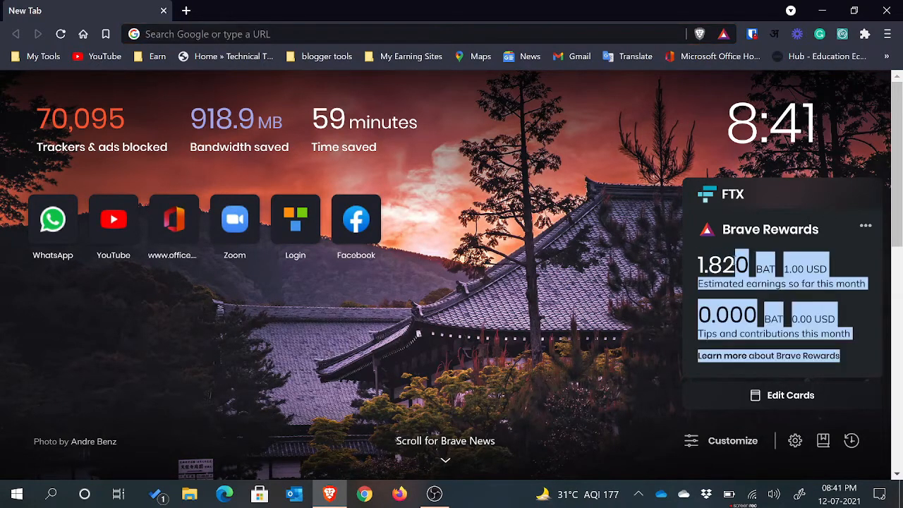
pyautogui.click(664, 280)
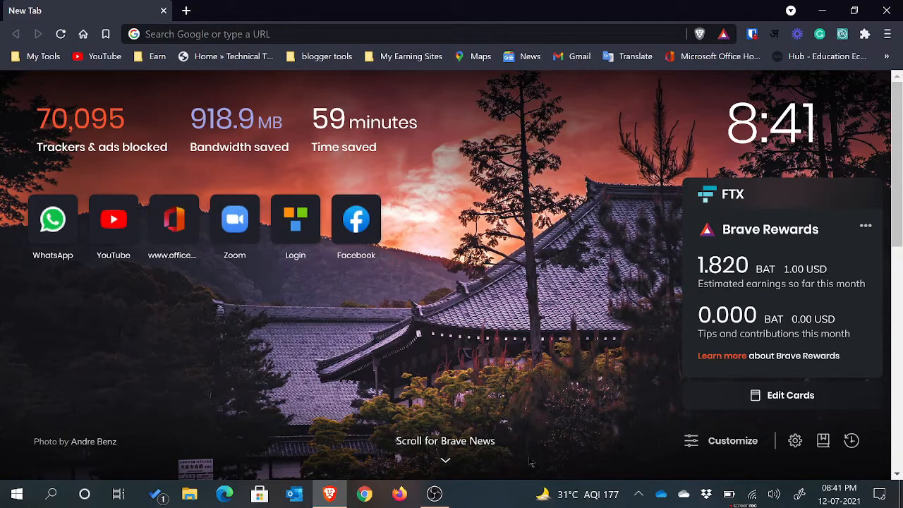
pyautogui.rightClick(503, 497)
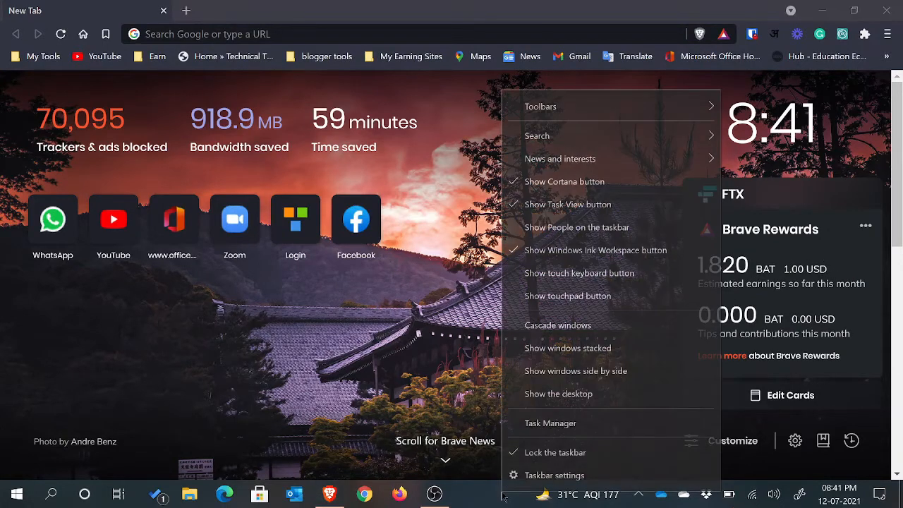
pyautogui.click(604, 432)
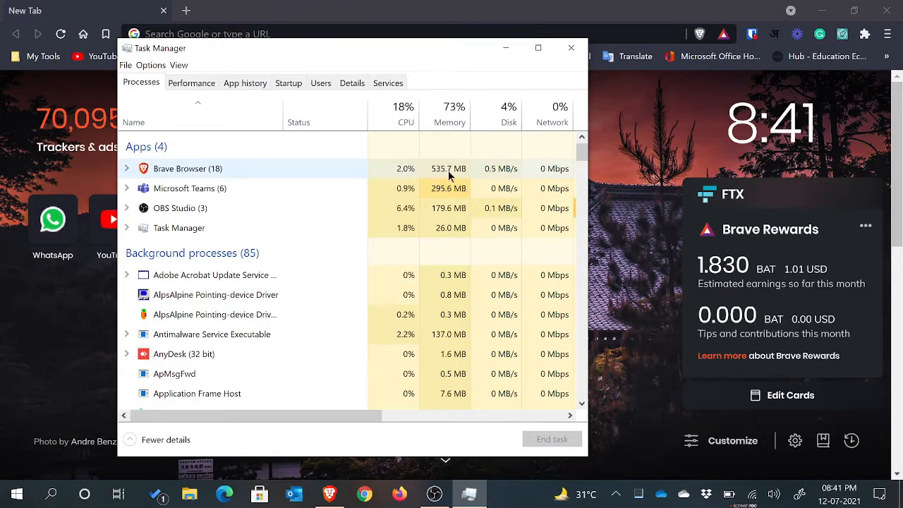
pyautogui.click(571, 50)
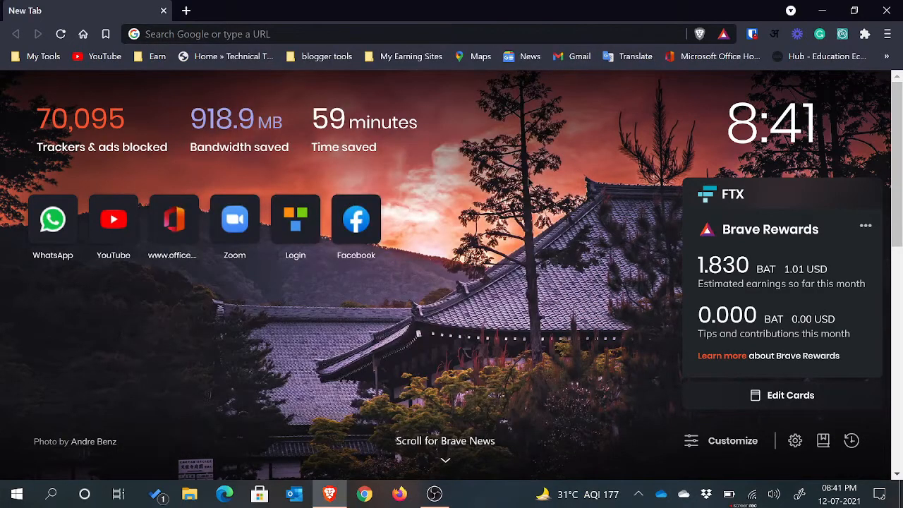
pyautogui.click(887, 10)
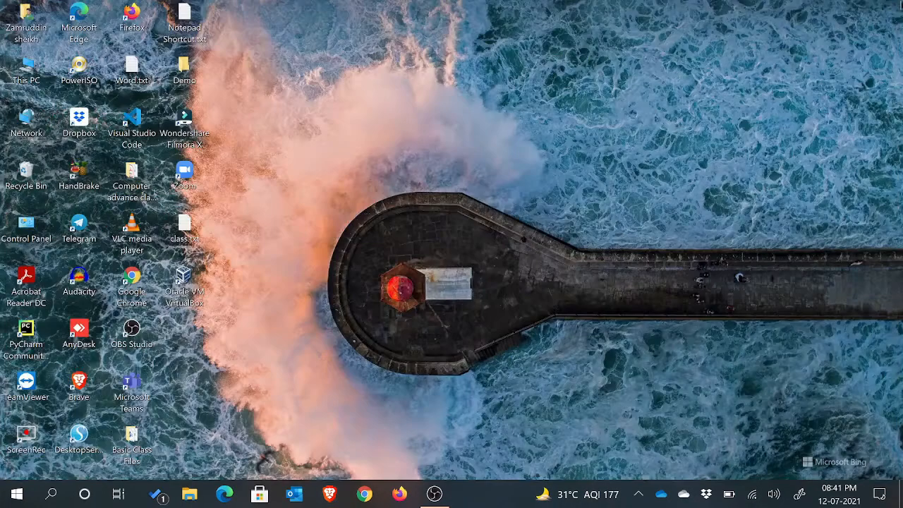
# Step: Open Google Chrome to view its new tab page, and close the browser again
pyautogui.click(364, 494)
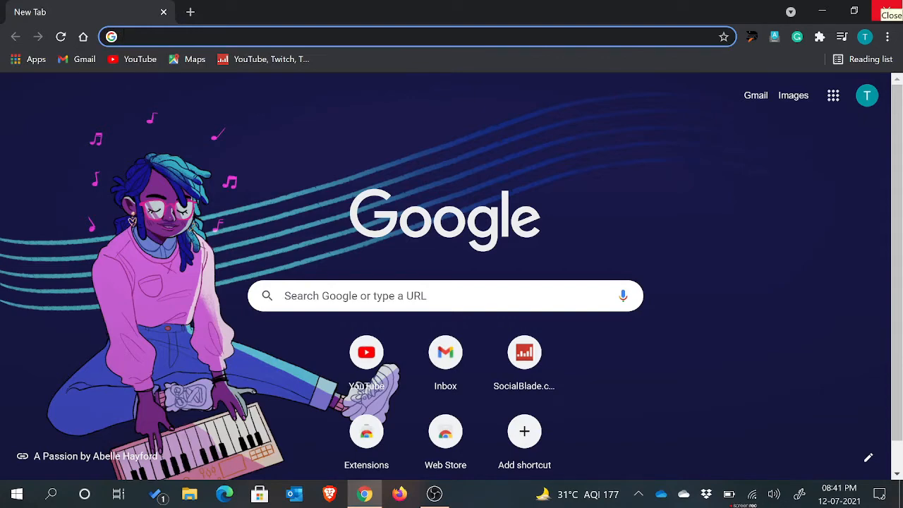
pyautogui.click(887, 9)
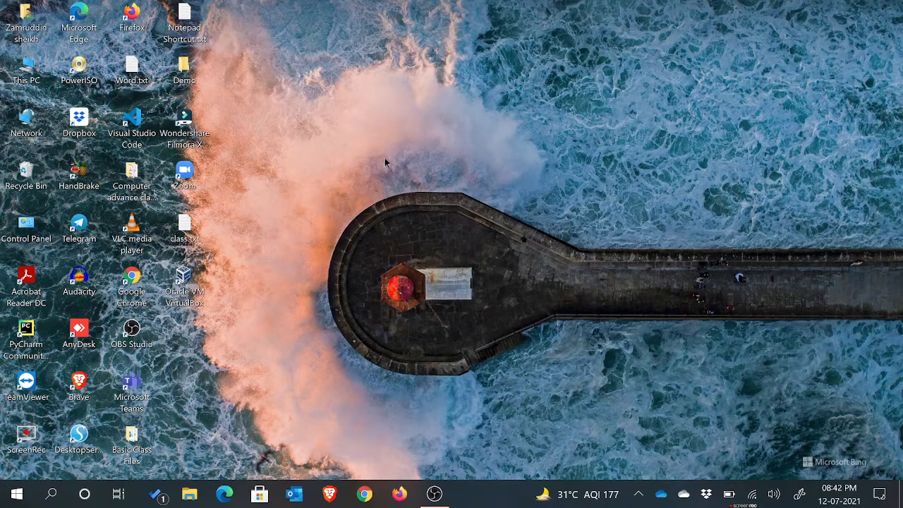
# Step: Open the Windows Temp folder by running temp from the Run dialog
pyautogui.press('super+r')
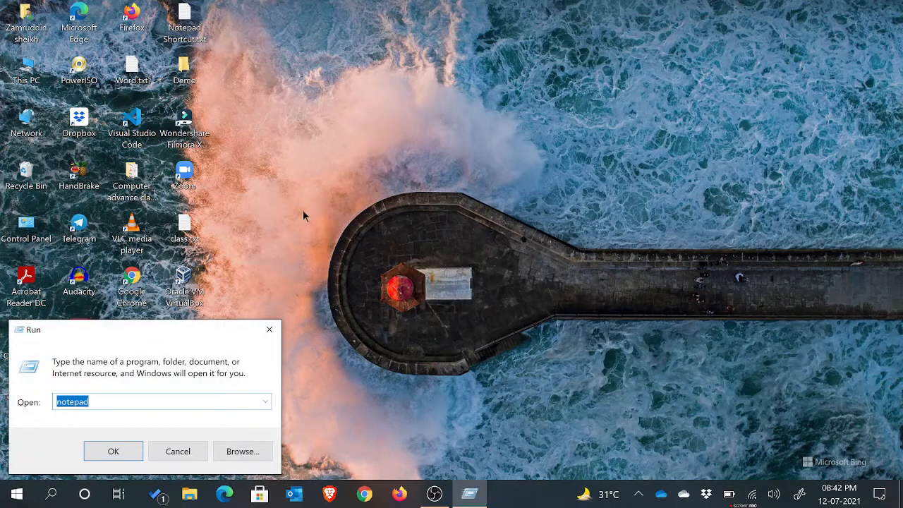
pyautogui.moveTo(185, 327); pyautogui.dragTo(376, 137)
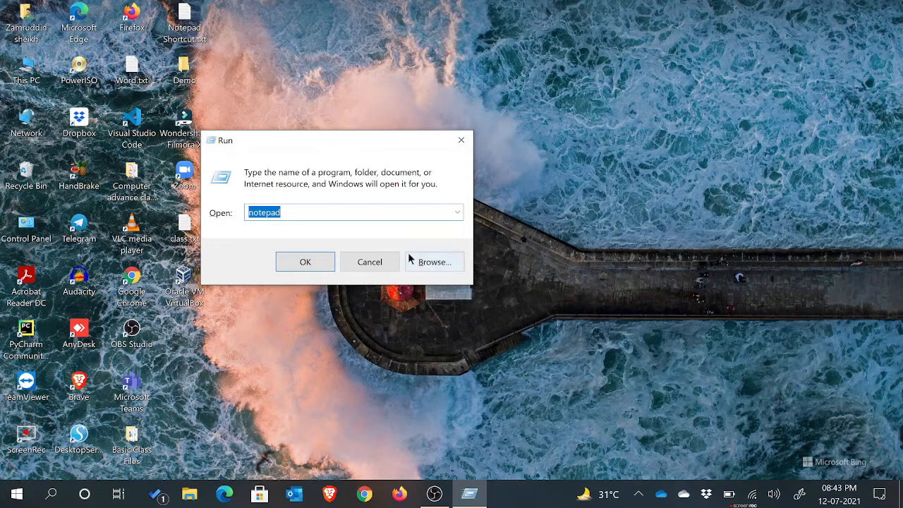
pyautogui.moveTo(350, 139); pyautogui.dragTo(377, 129)
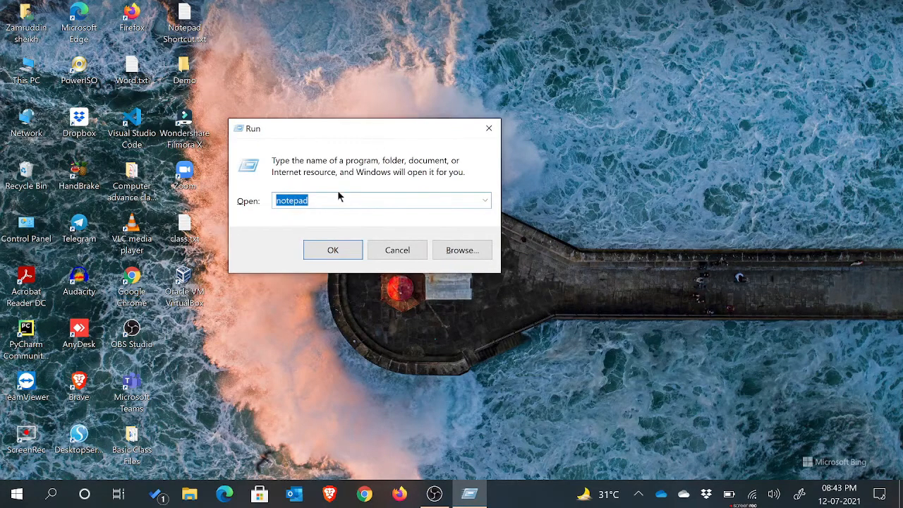
pyautogui.press('BackSpace')
pyautogui.write('te')
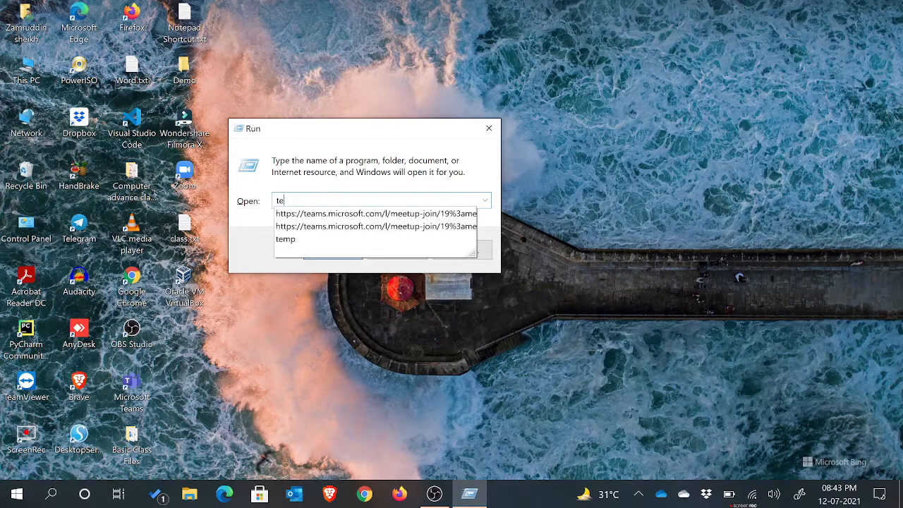
pyautogui.write('mp')
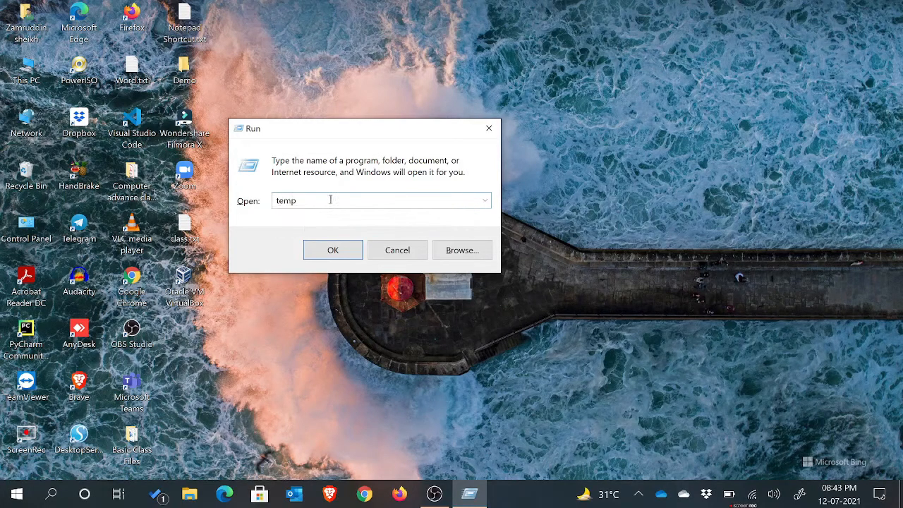
pyautogui.click(321, 251)
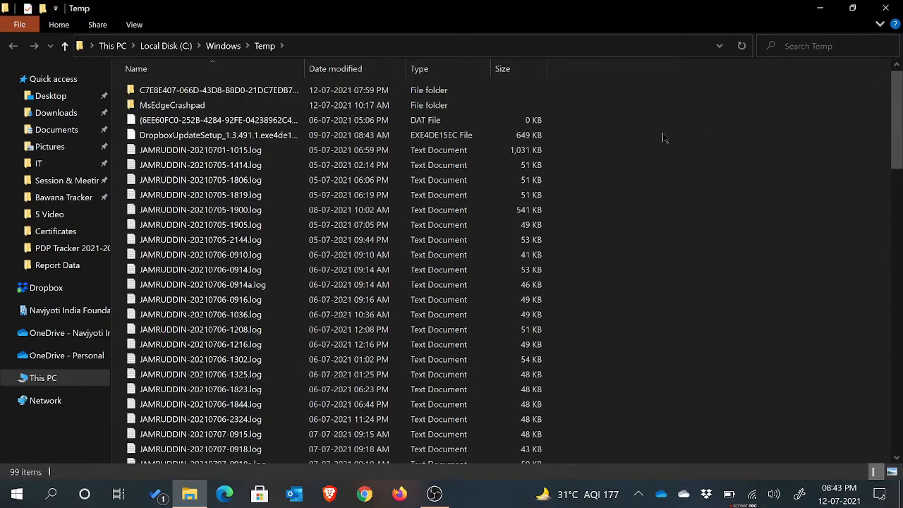
# Step: Delete everything in the Windows Temp folder, skipping all files in use, and close the folder
pyautogui.moveTo(902, 81)
pyautogui.mouseDown()
pyautogui.moveTo(902, 338)
pyautogui.moveTo(902, 69)
pyautogui.mouseUp()
pyautogui.click(425, 254)
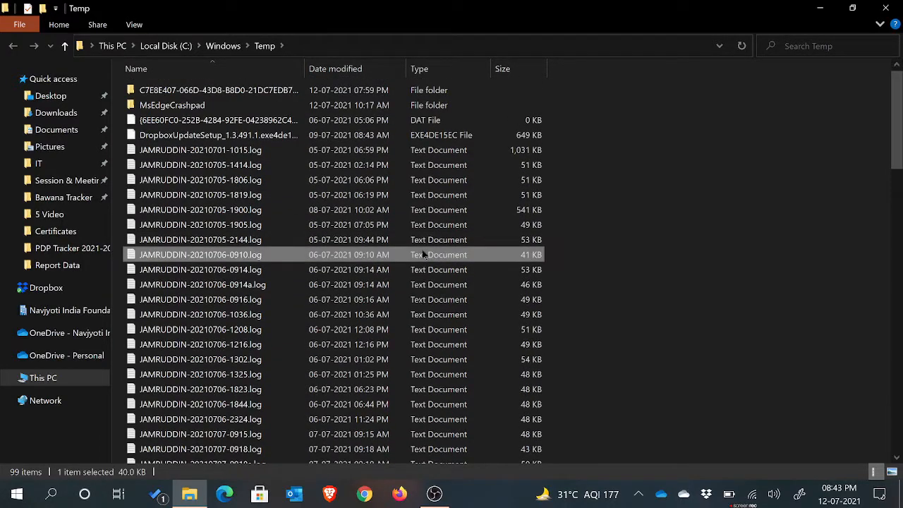
pyautogui.click(353, 210)
pyautogui.click(365, 182)
pyautogui.click(364, 224)
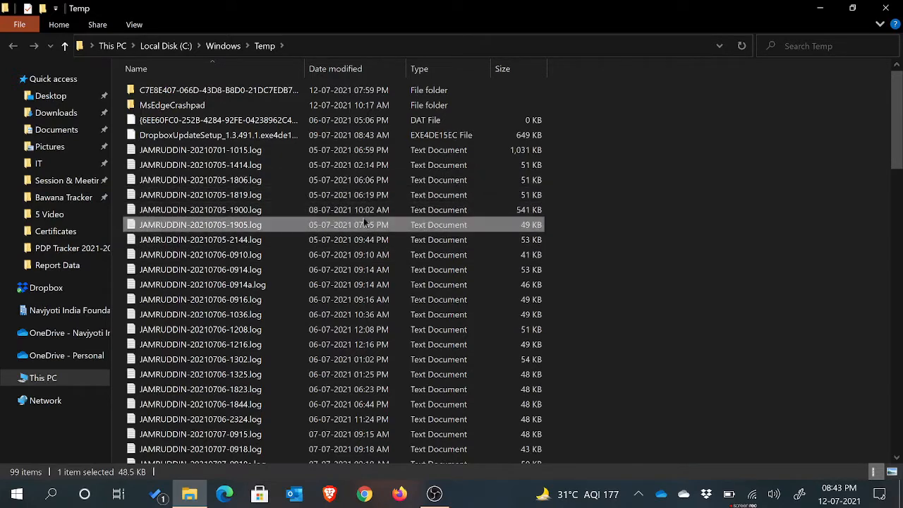
pyautogui.hotkey('ctrl', 'a')
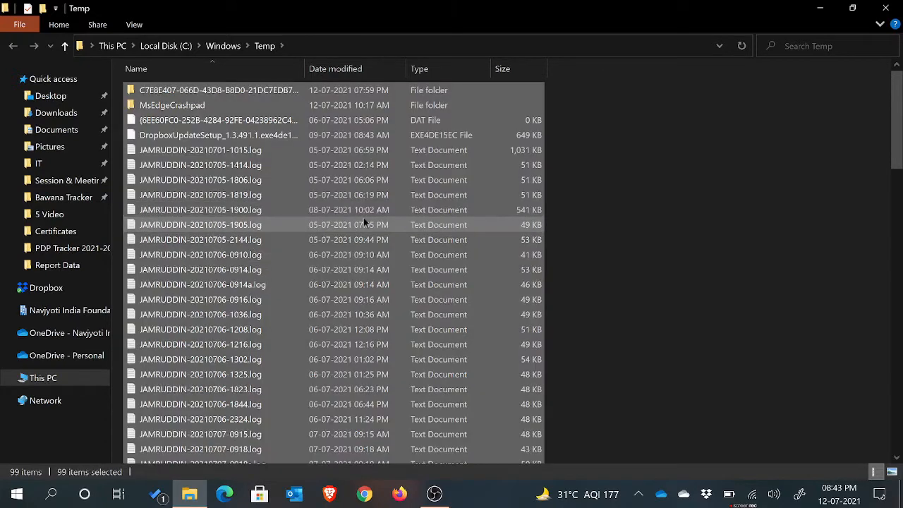
pyautogui.press('Delete')
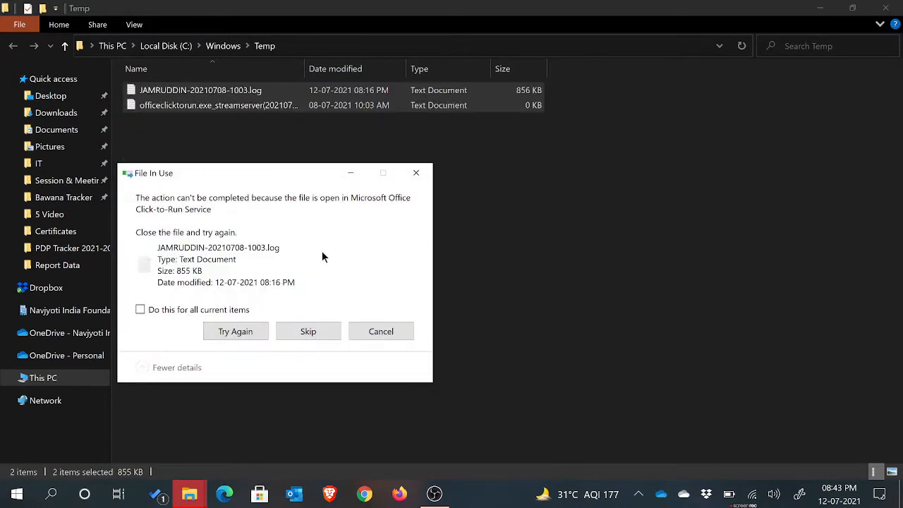
pyautogui.click(187, 312)
pyautogui.click(302, 334)
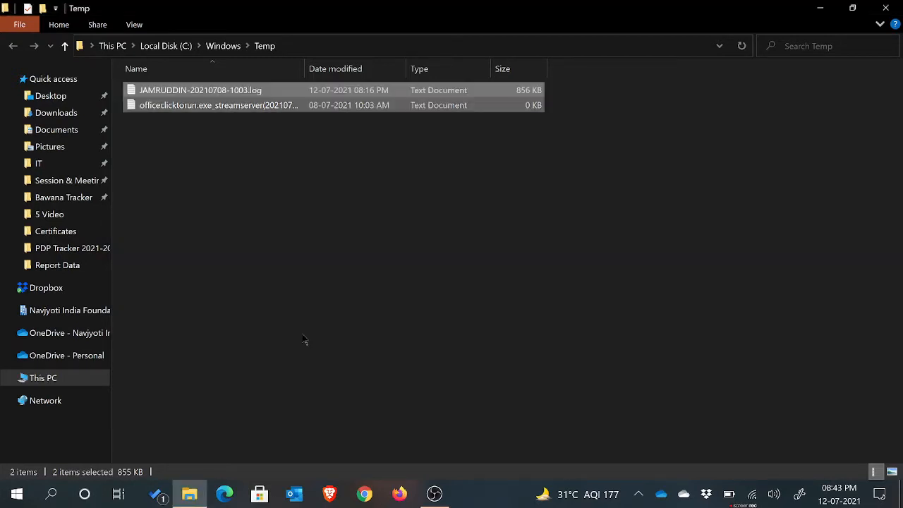
pyautogui.click(337, 260)
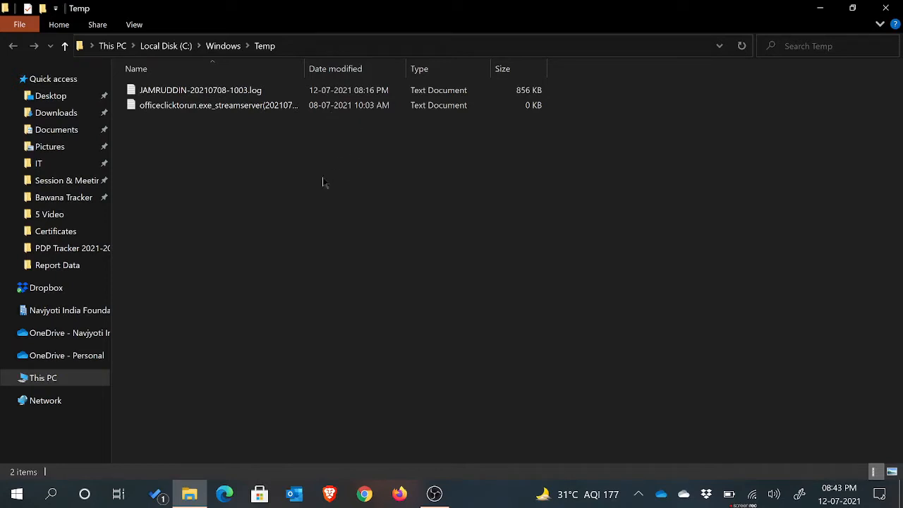
pyautogui.click(885, 8)
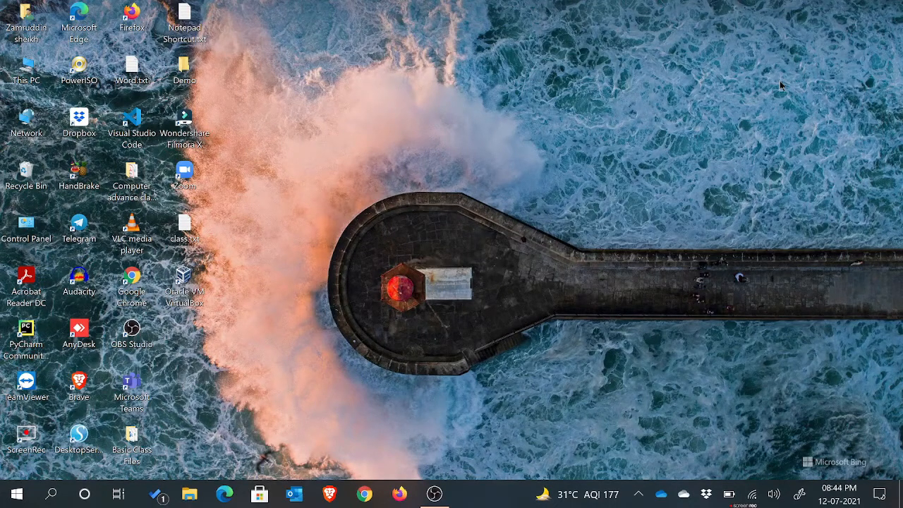
# Step: Open the user account's AppData Temp folder by running %temp% from the Run dialog
pyautogui.press('super+r')
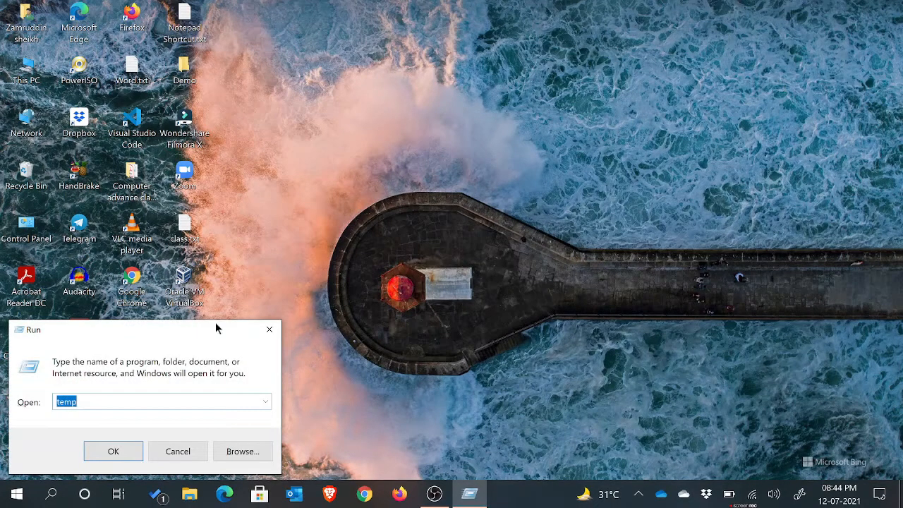
pyautogui.moveTo(215, 329); pyautogui.dragTo(386, 162)
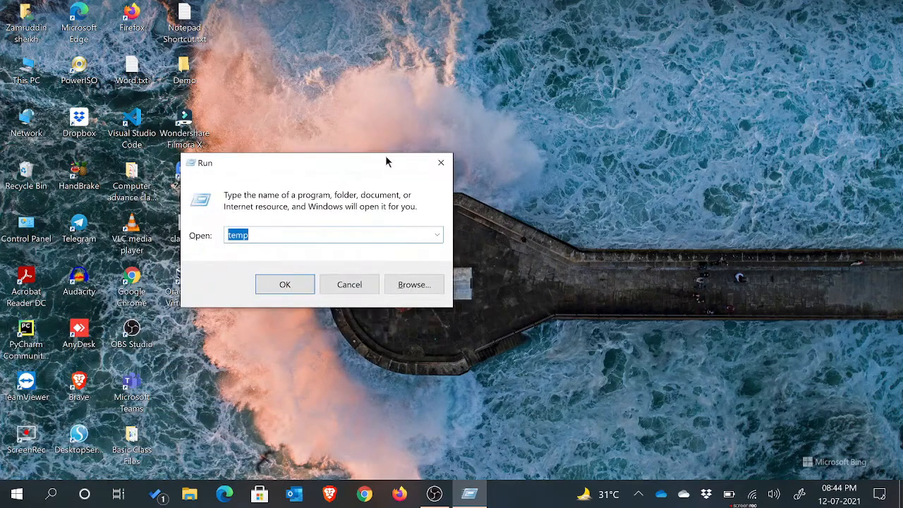
pyautogui.write('%')
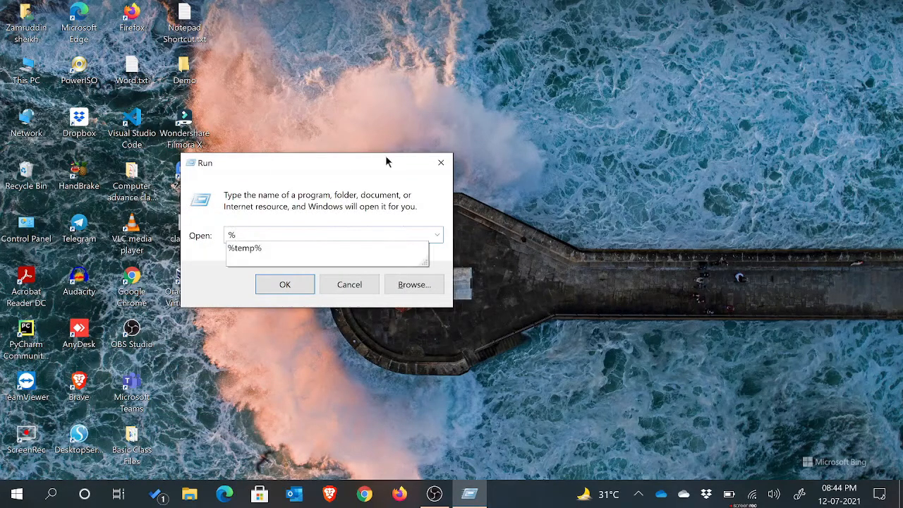
pyautogui.write('temp%')
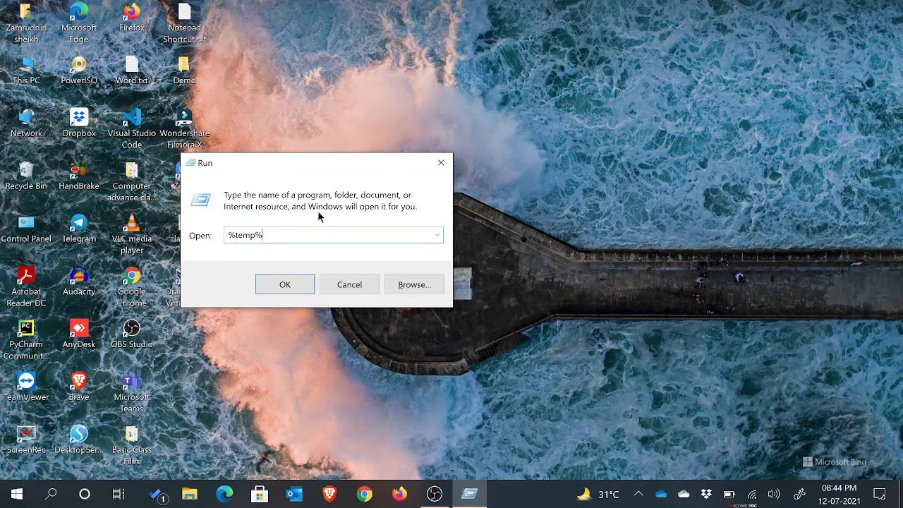
pyautogui.press('Return')
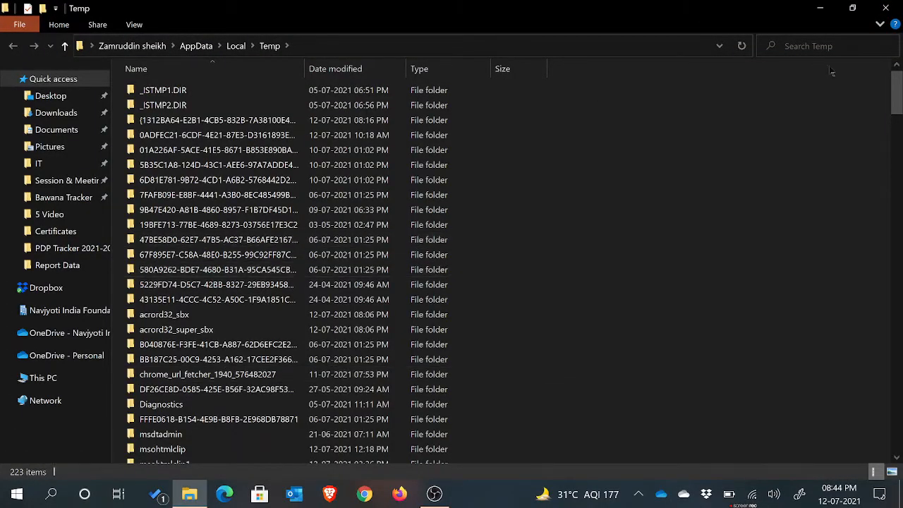
# Step: Delete everything in the AppData Temp folder, skipping items that need administrator permission or are in use, and close the folder
pyautogui.moveTo(899, 91)
pyautogui.mouseDown()
pyautogui.moveTo(900, 423)
pyautogui.moveTo(900, 84)
pyautogui.mouseUp()
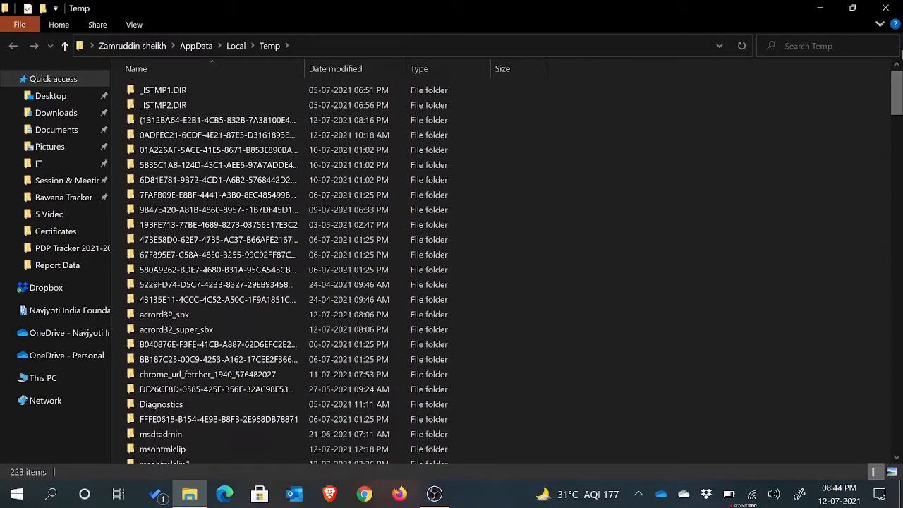
pyautogui.click(362, 231)
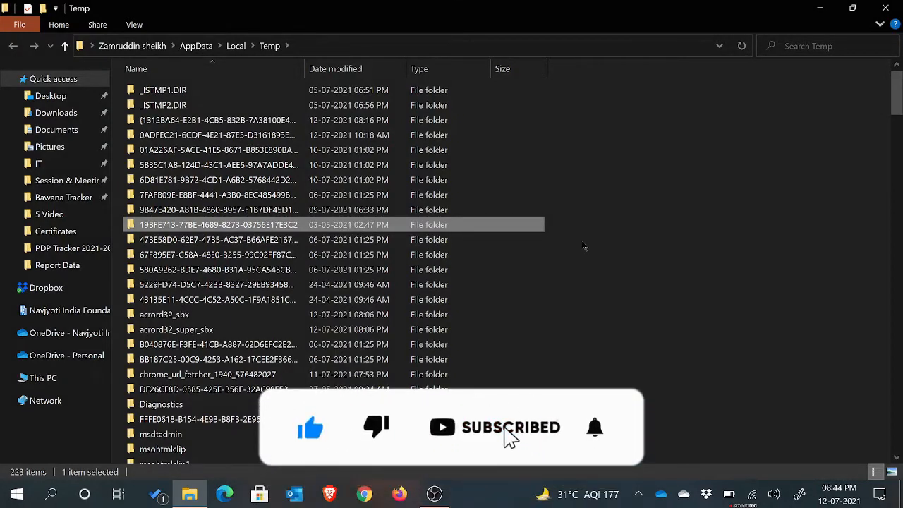
pyautogui.hotkey('ctrl', 'a')
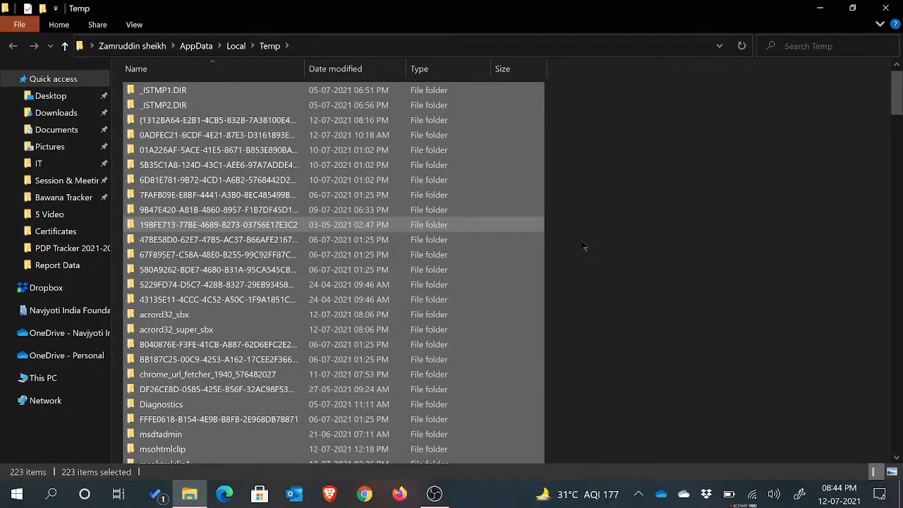
pyautogui.press('Delete')
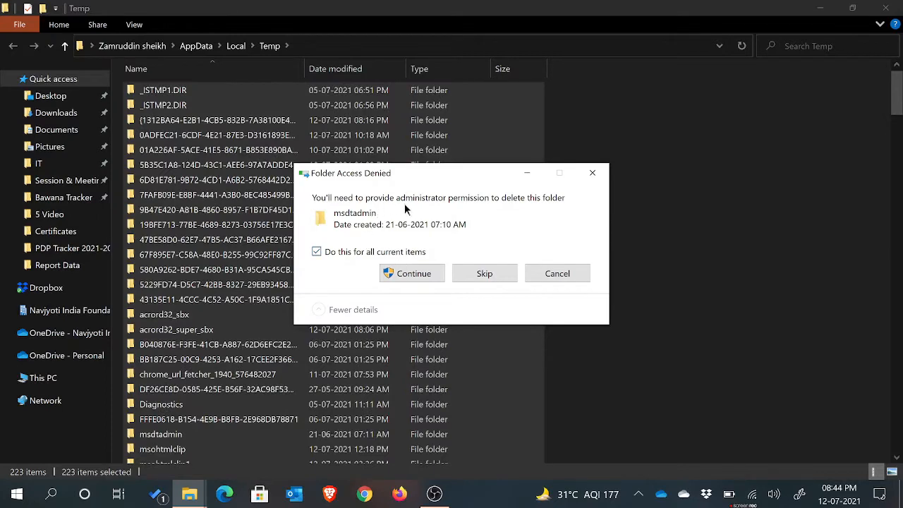
pyautogui.click(466, 272)
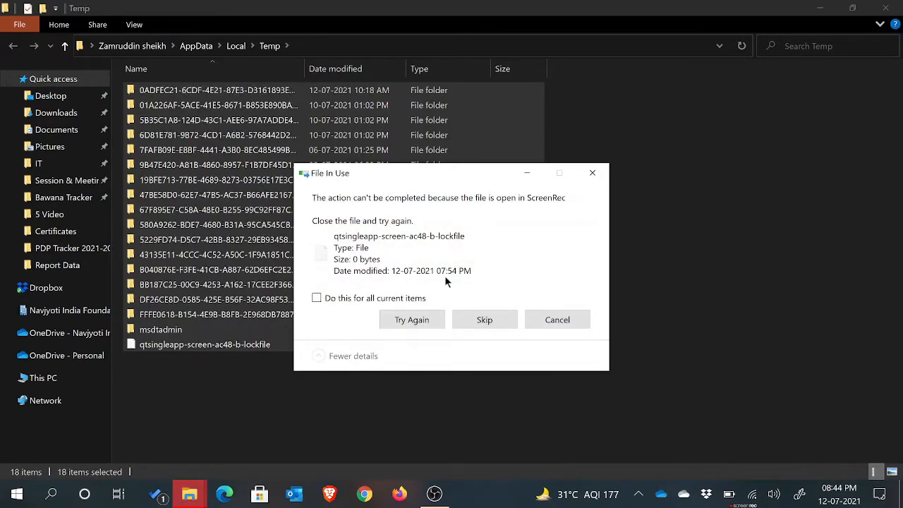
pyautogui.click(488, 325)
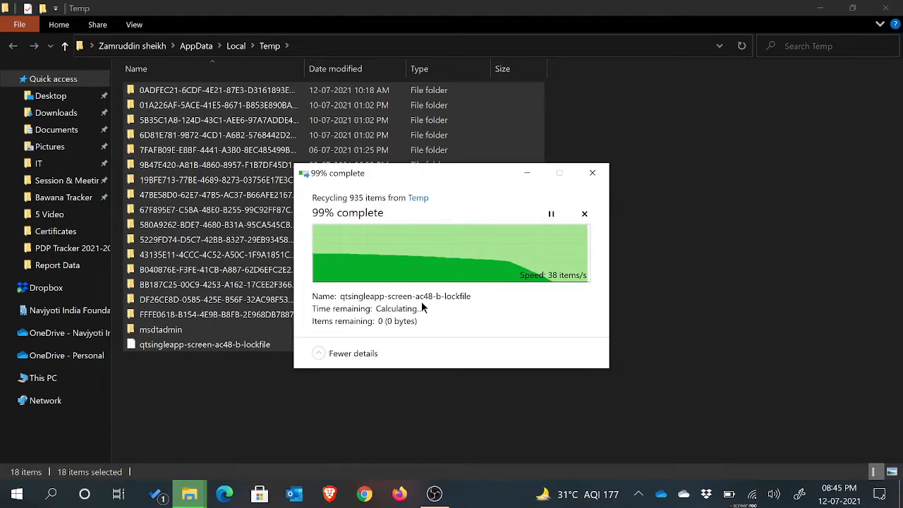
pyautogui.click(886, 9)
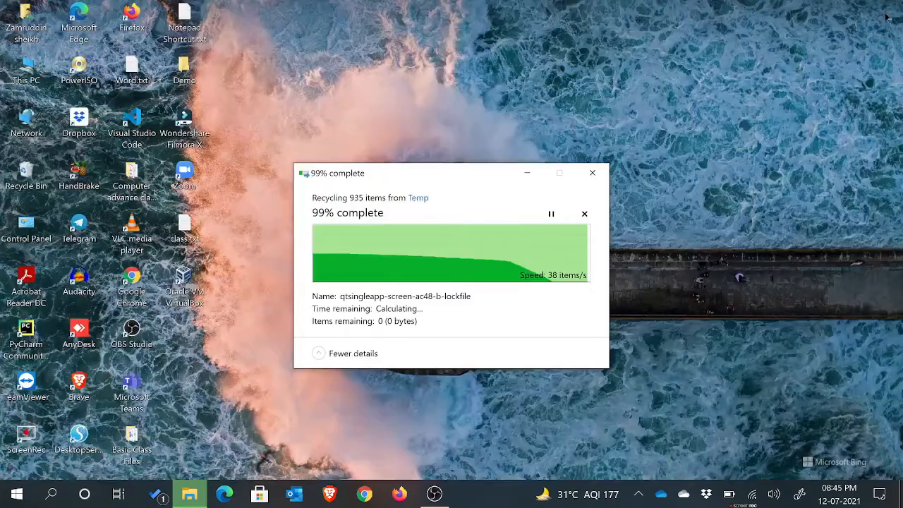
pyautogui.click(808, 110)
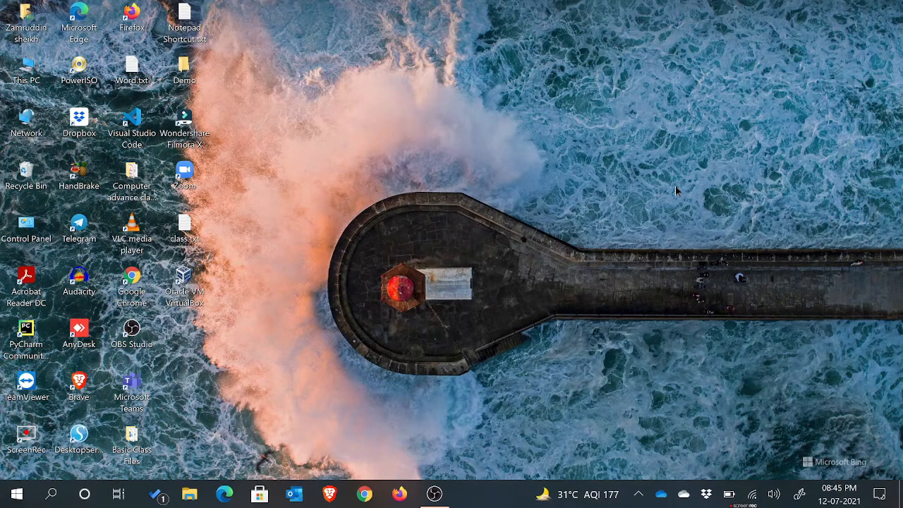
# Step: Open the Windows Prefetch folder by running prefetch from the Run dialog, and grant permanent access to it
pyautogui.press('super+r')
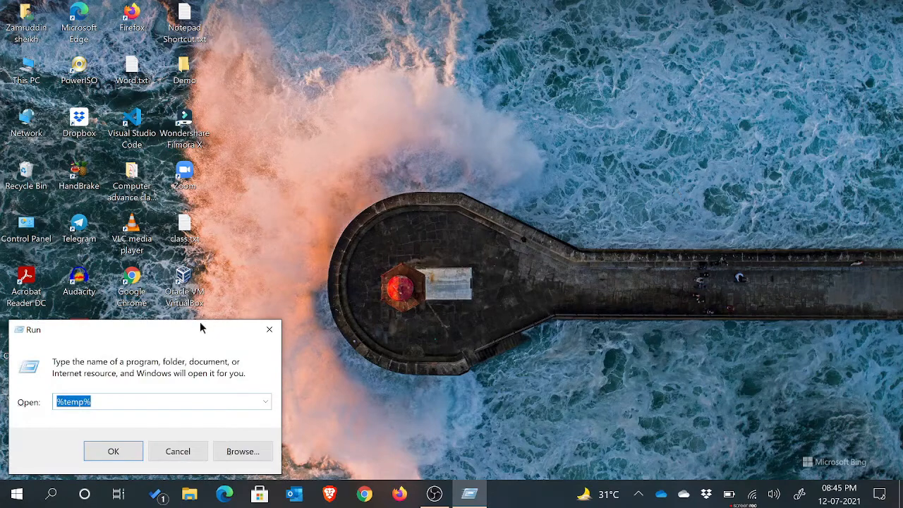
pyautogui.moveTo(197, 330); pyautogui.dragTo(400, 123)
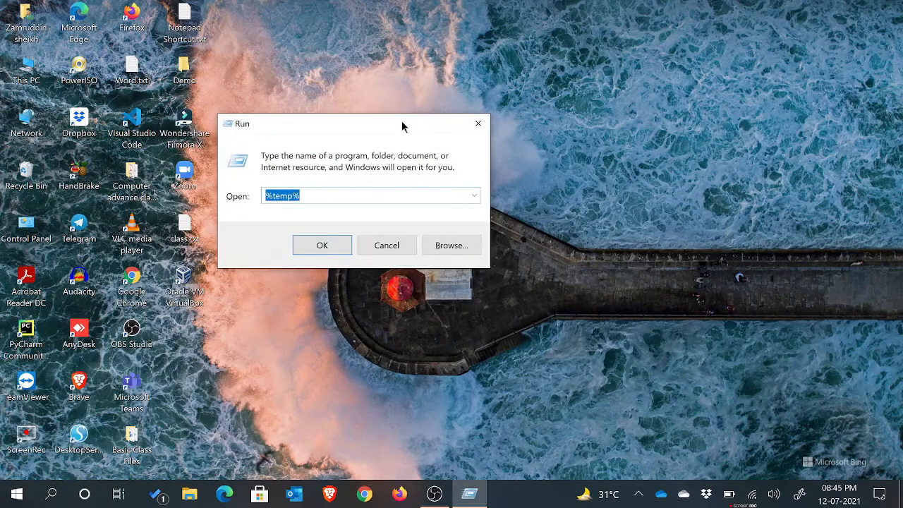
pyautogui.press('BackSpace')
pyautogui.write('pr')
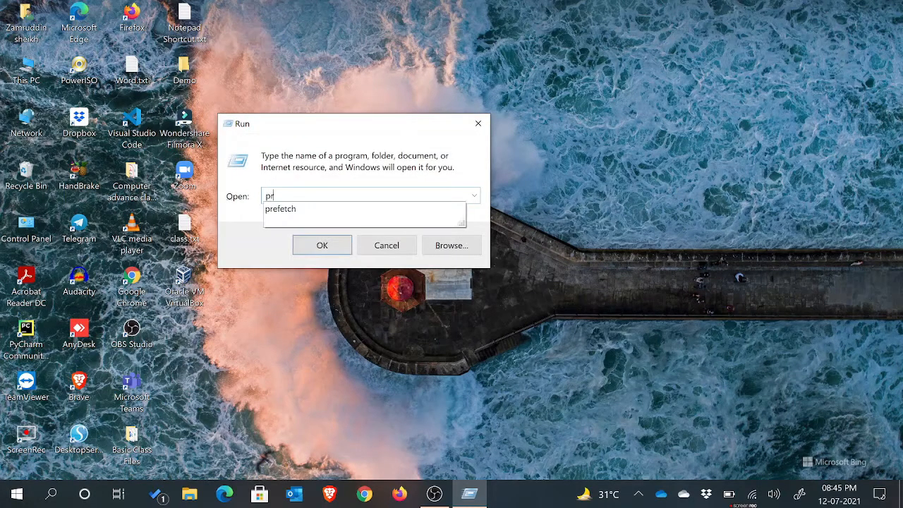
pyautogui.write('efetch')
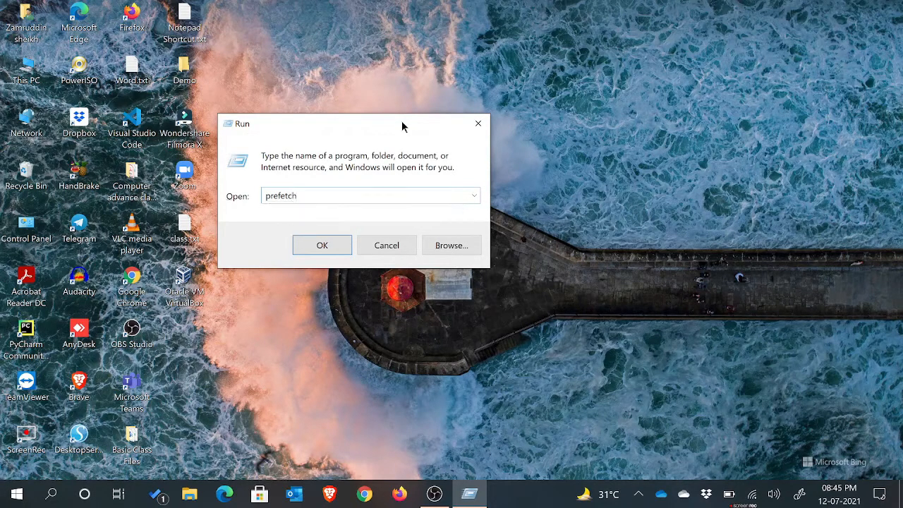
pyautogui.click(317, 244)
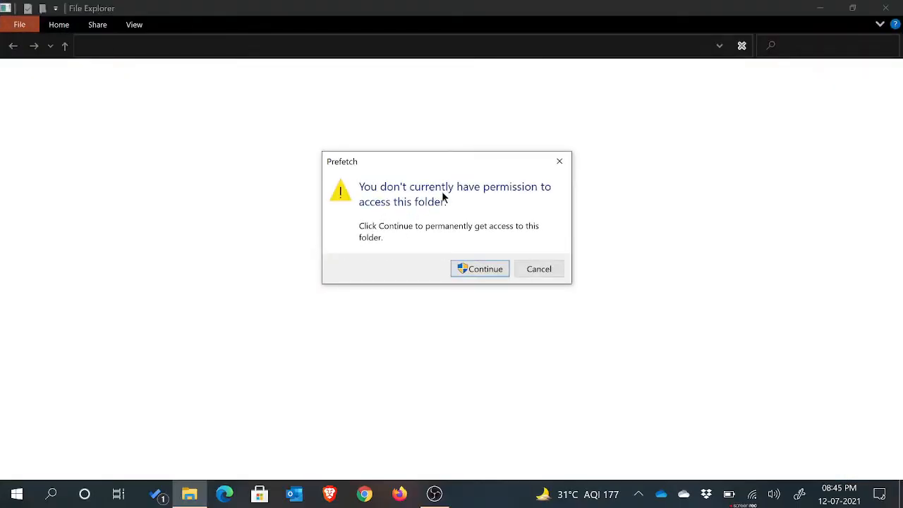
pyautogui.click(480, 270)
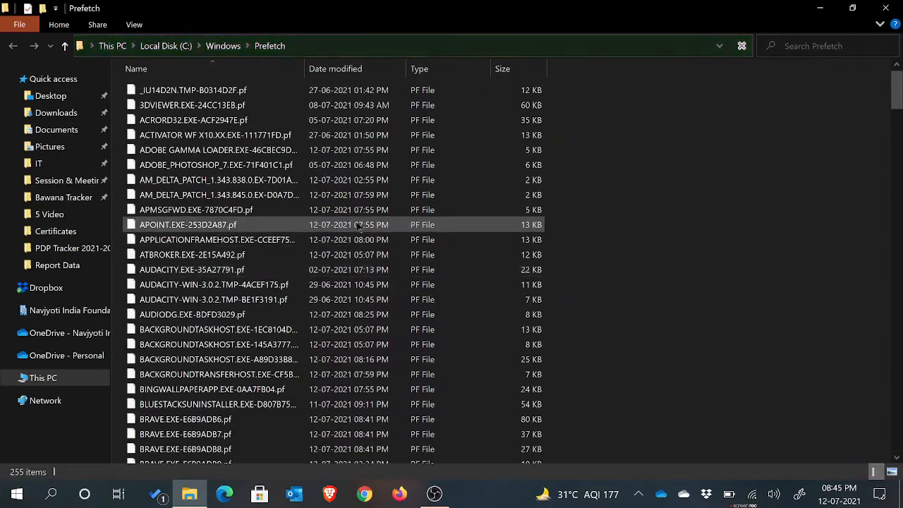
# Step: Delete everything in the Prefetch folder, skipping the file that is in use, and close the folder
pyautogui.click(358, 225)
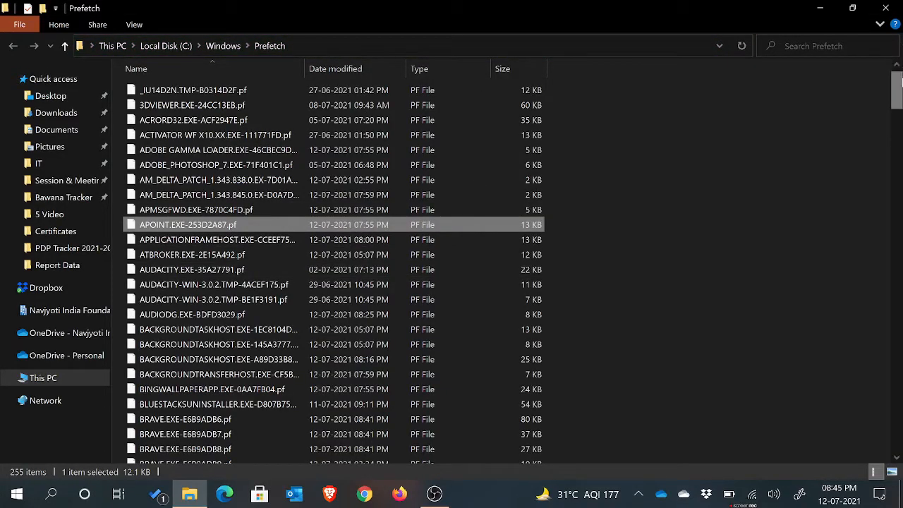
pyautogui.moveTo(899, 81)
pyautogui.mouseDown()
pyautogui.moveTo(902, 417)
pyautogui.moveTo(901, 74)
pyautogui.mouseUp()
pyautogui.hotkey('ctrl', 'a')
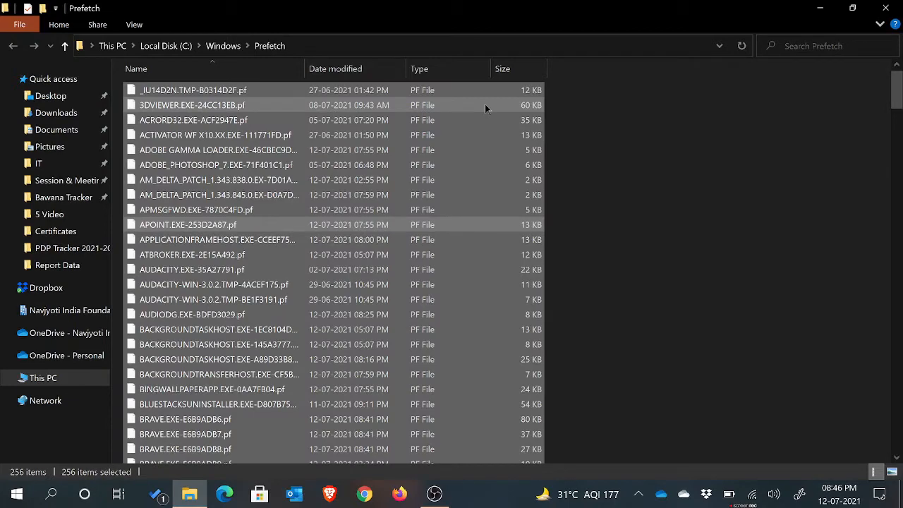
pyautogui.press('Delete')
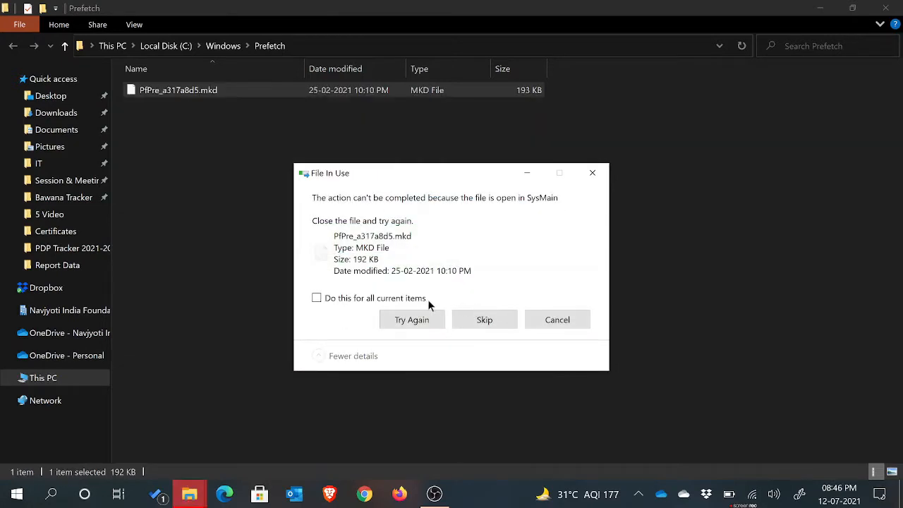
pyautogui.click(414, 301)
pyautogui.click(483, 321)
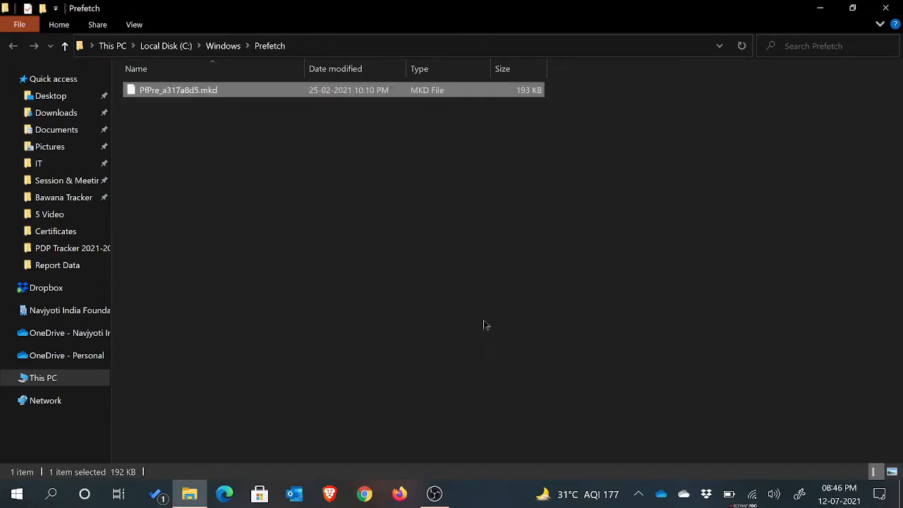
pyautogui.click(890, 6)
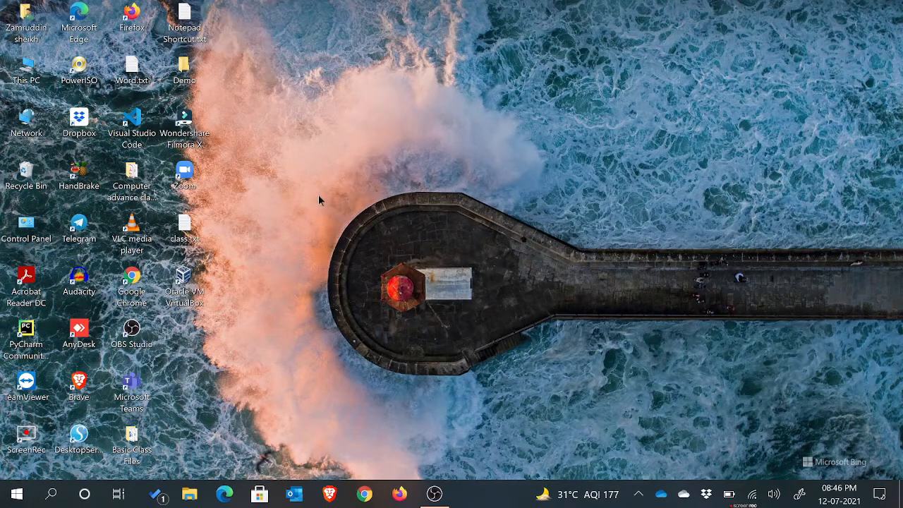
# Step: Look through the deleted items in the Recycle Bin, close it, and empty it permanently
pyautogui.doubleClick(26, 173)
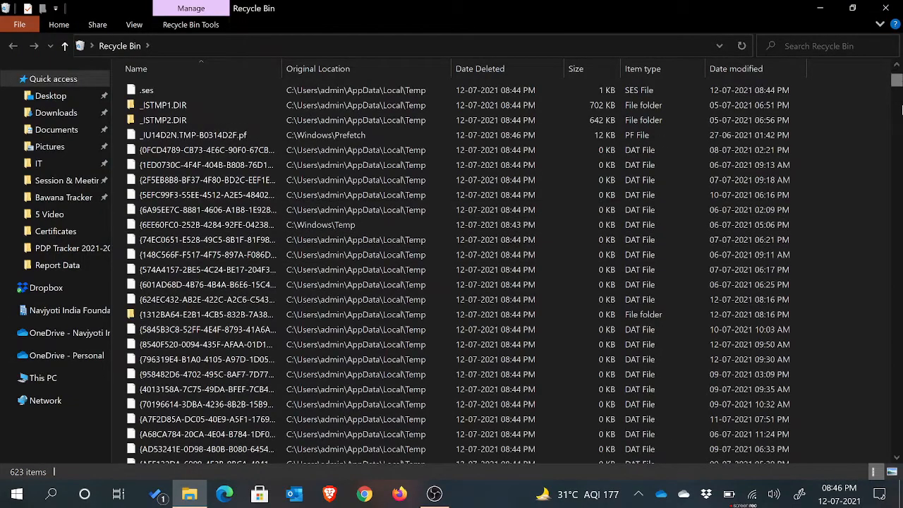
pyautogui.moveTo(897, 80); pyautogui.dragTo(897, 285)
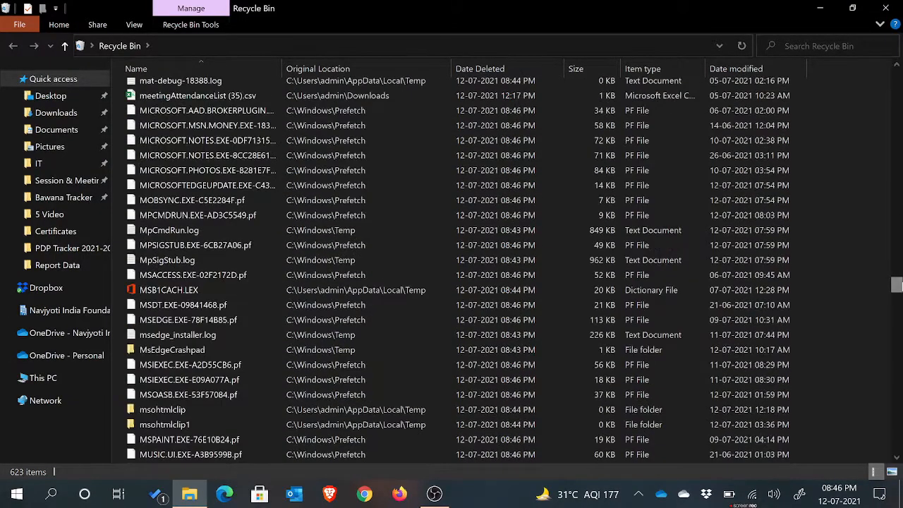
pyautogui.click(886, 8)
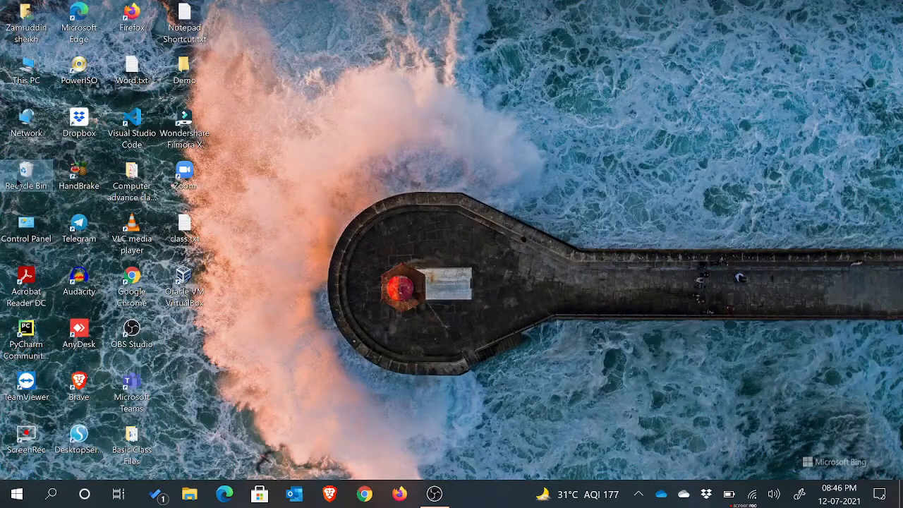
pyautogui.rightClick(20, 178)
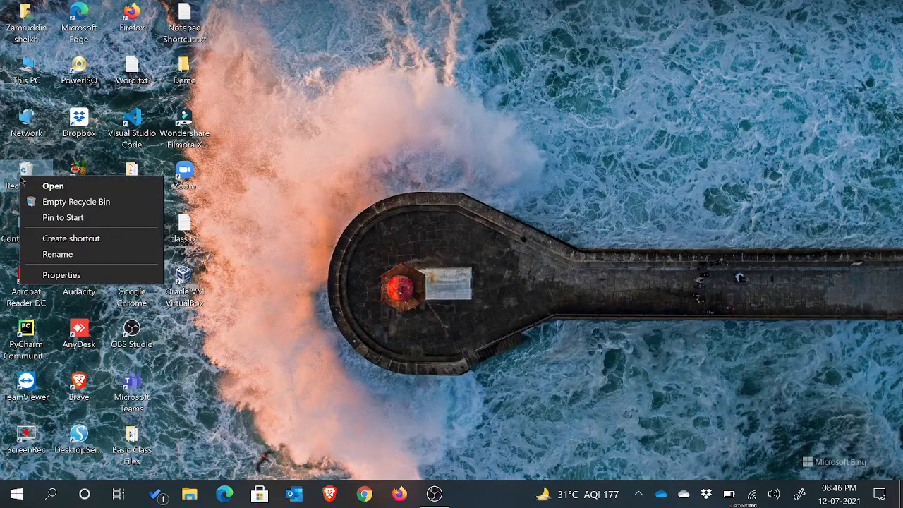
pyautogui.click(60, 202)
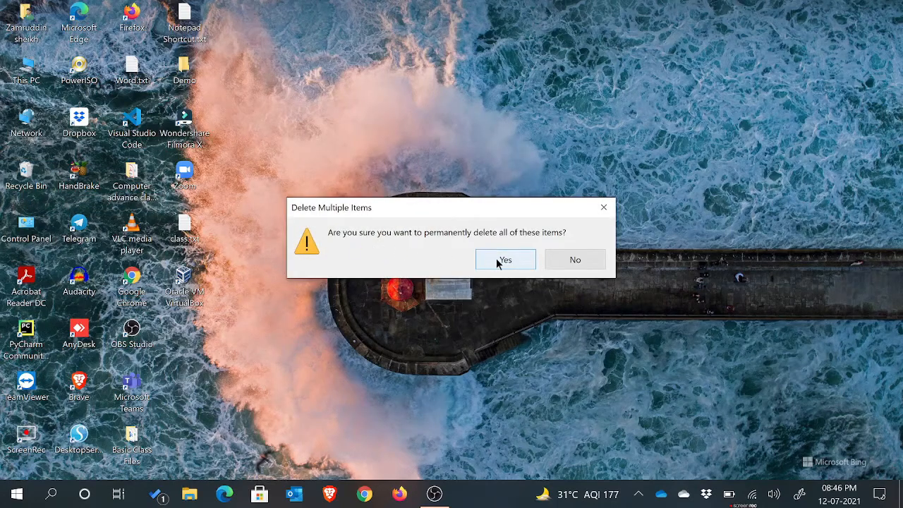
pyautogui.click(500, 261)
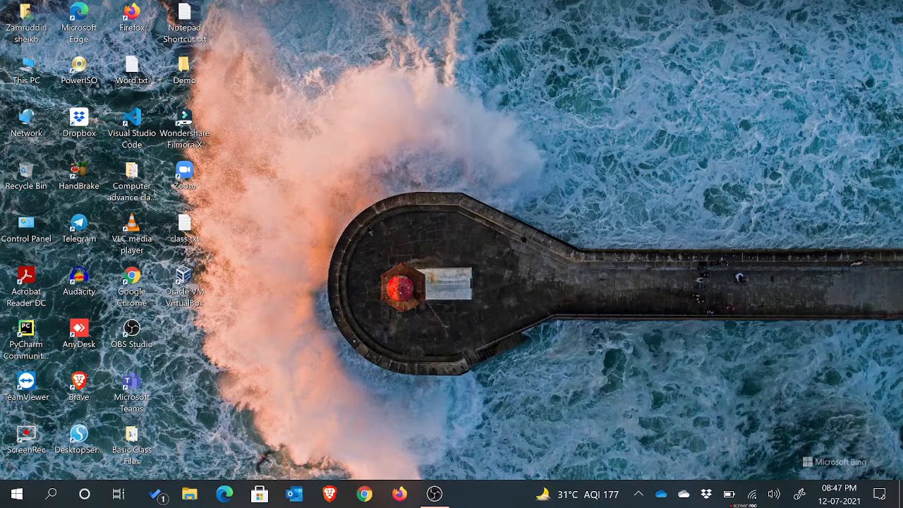
# Step: Open This PC and examine the free space and total size of the C: and D: drives
pyautogui.doubleClick(18, 67)
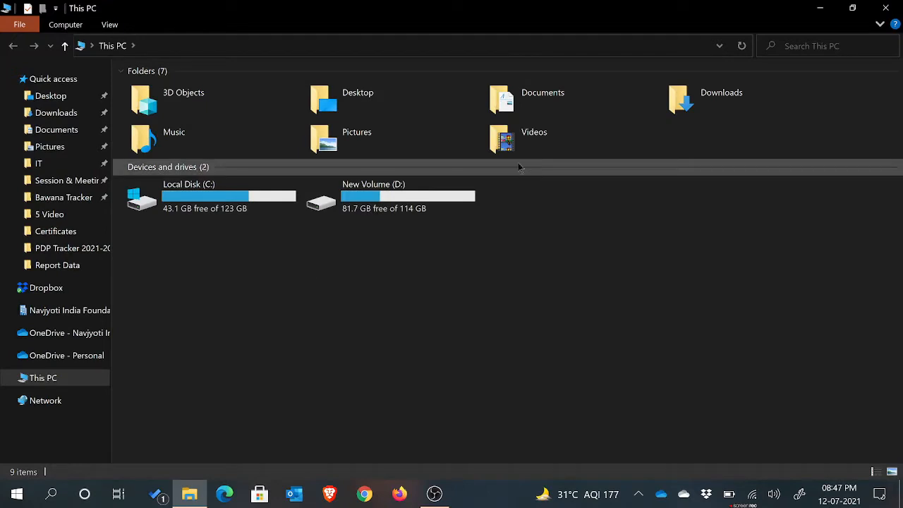
pyautogui.click(239, 217)
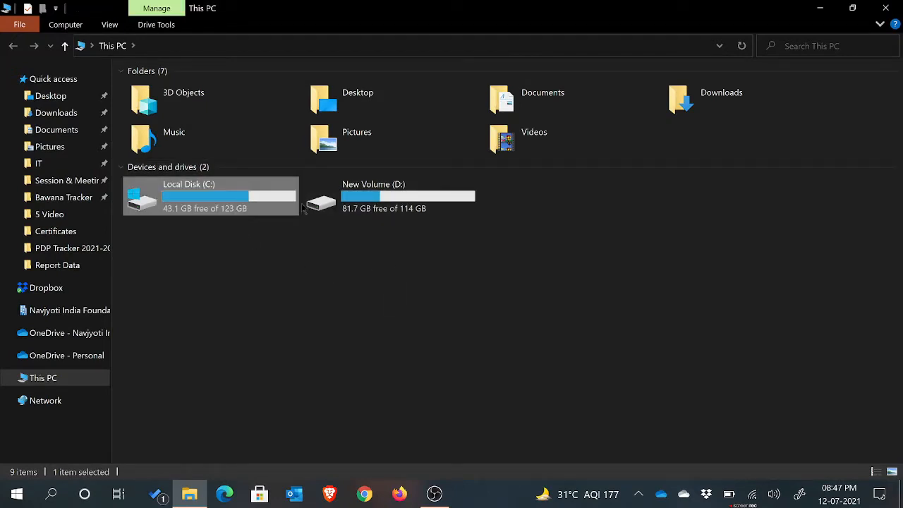
pyautogui.click(338, 201)
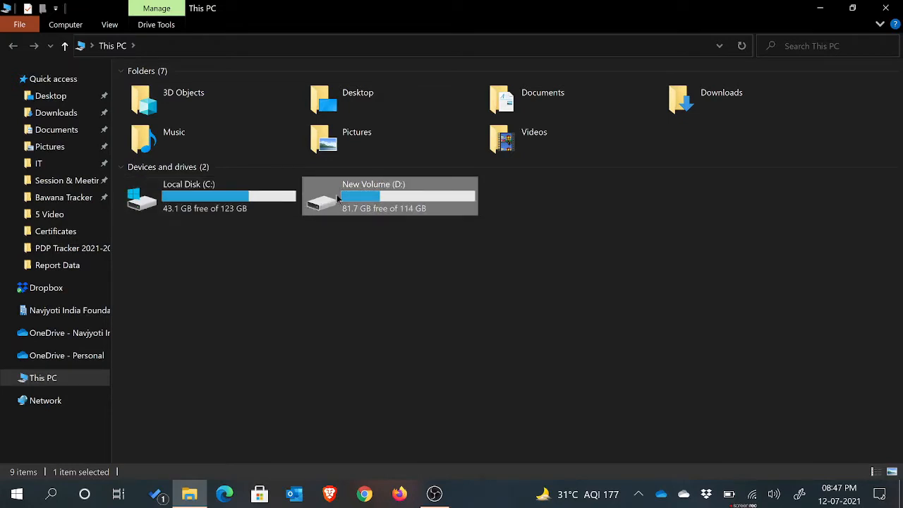
pyautogui.click(269, 261)
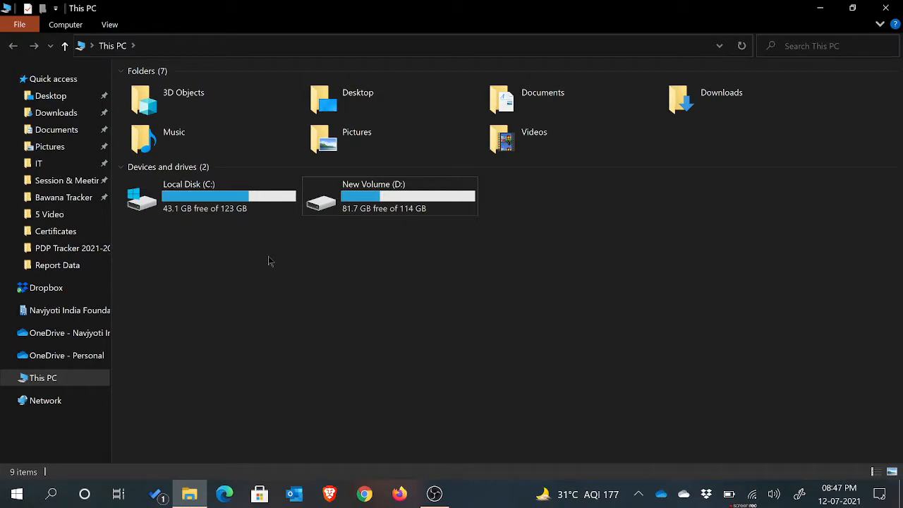
pyautogui.click(256, 216)
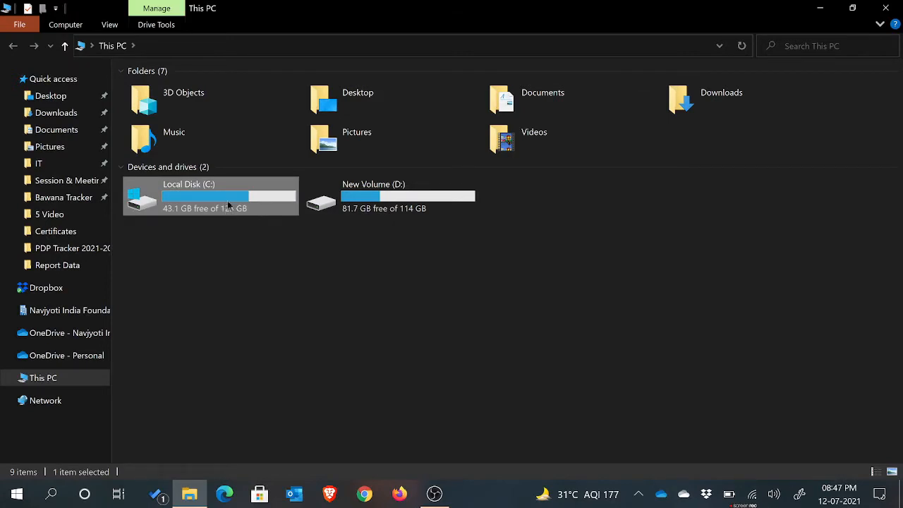
pyautogui.moveTo(195, 198)
pyautogui.moveTo(226, 206)
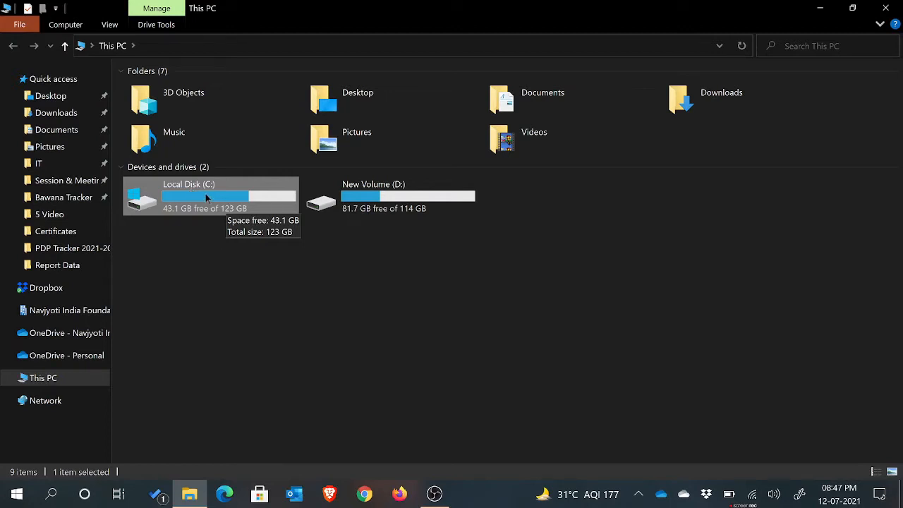
# Step: Open the properties of Local Disk (C:) and launch its Optimize and defragment drive tool
pyautogui.rightClick(205, 196)
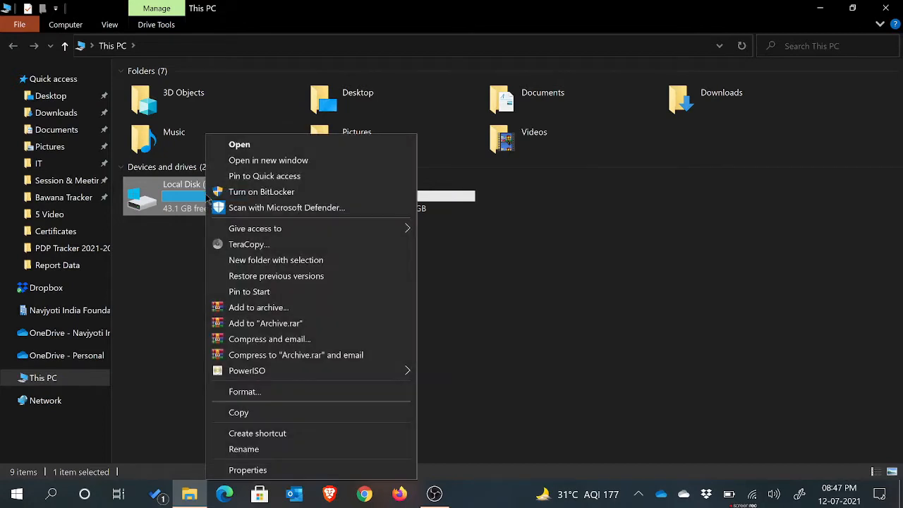
pyautogui.click(248, 470)
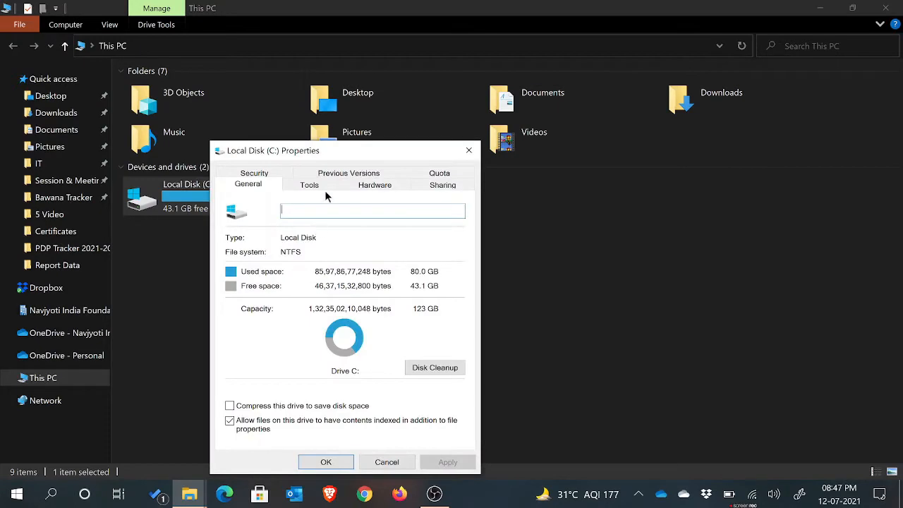
pyautogui.moveTo(327, 153); pyautogui.dragTo(271, 106)
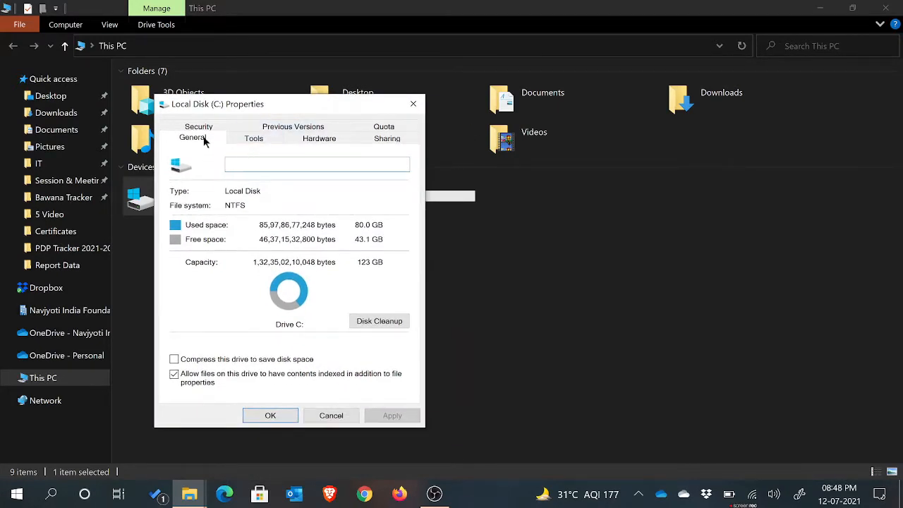
pyautogui.click(240, 138)
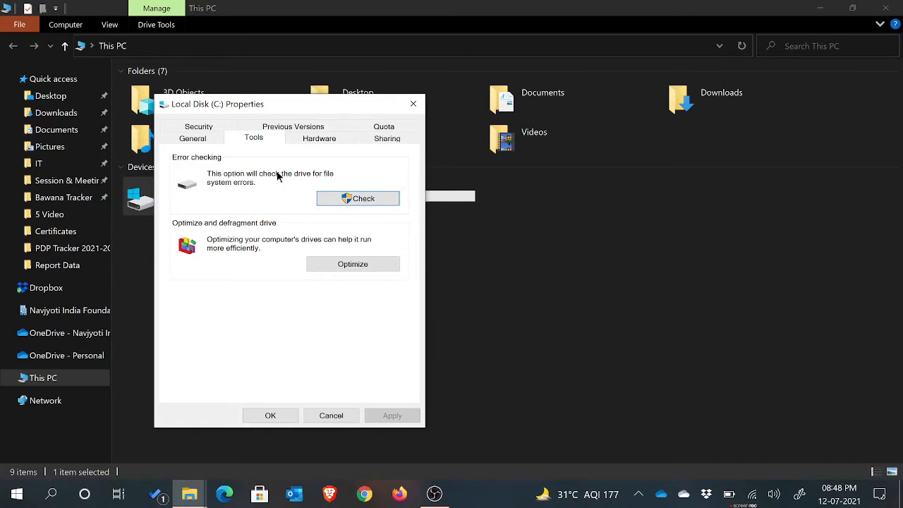
pyautogui.click(336, 270)
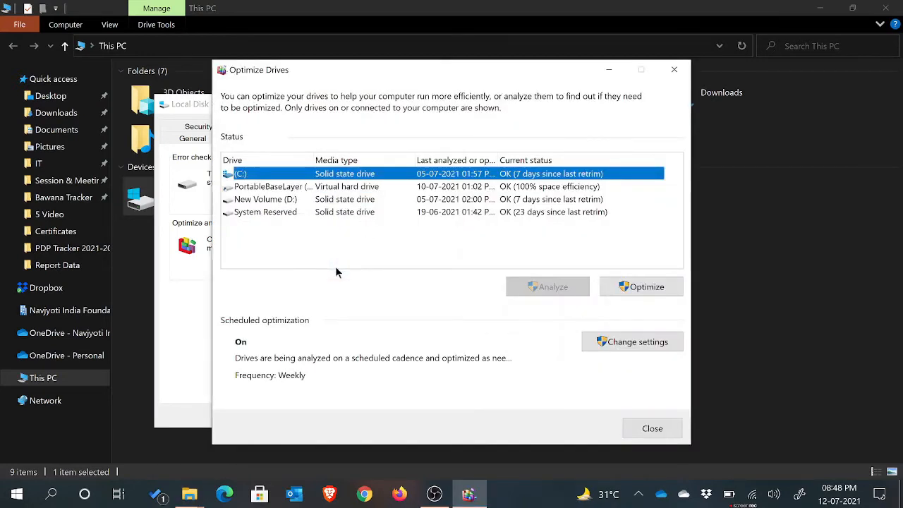
# Step: Look over the listed drives and run Optimize on the C: drive
pyautogui.click(384, 185)
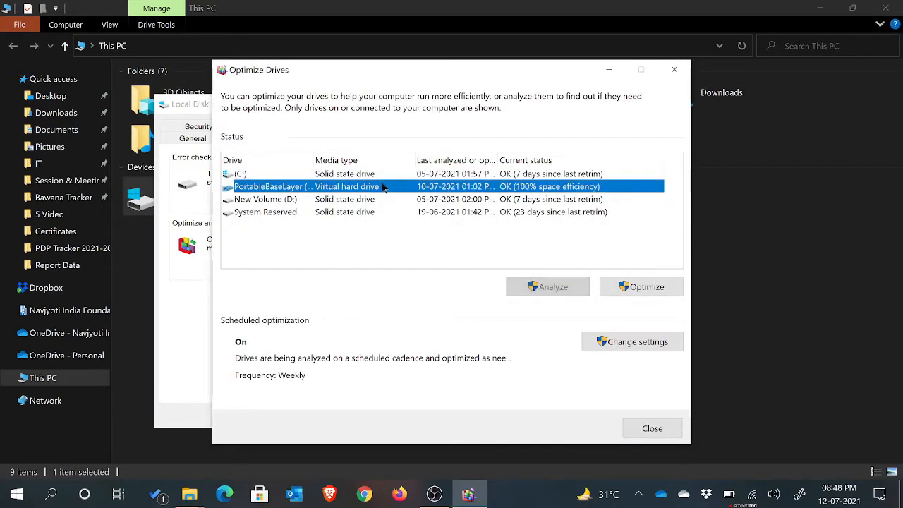
pyautogui.click(379, 200)
pyautogui.click(379, 214)
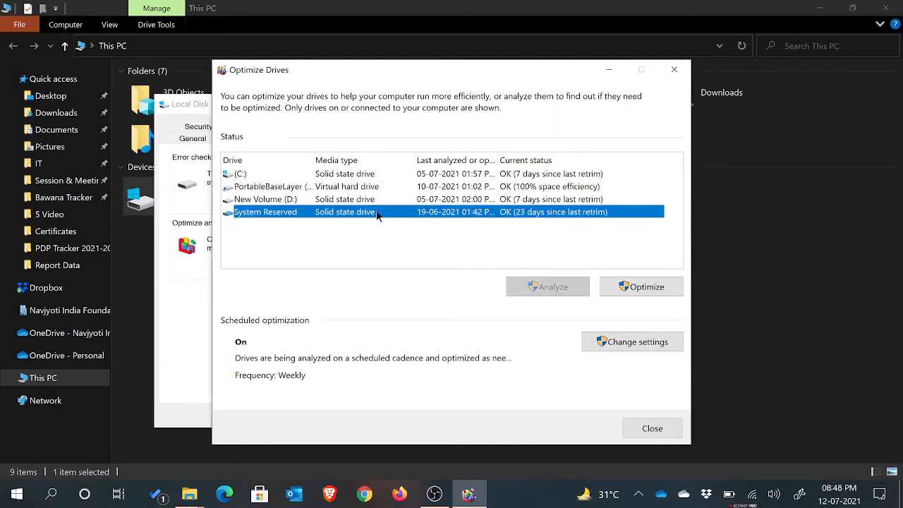
pyautogui.click(368, 174)
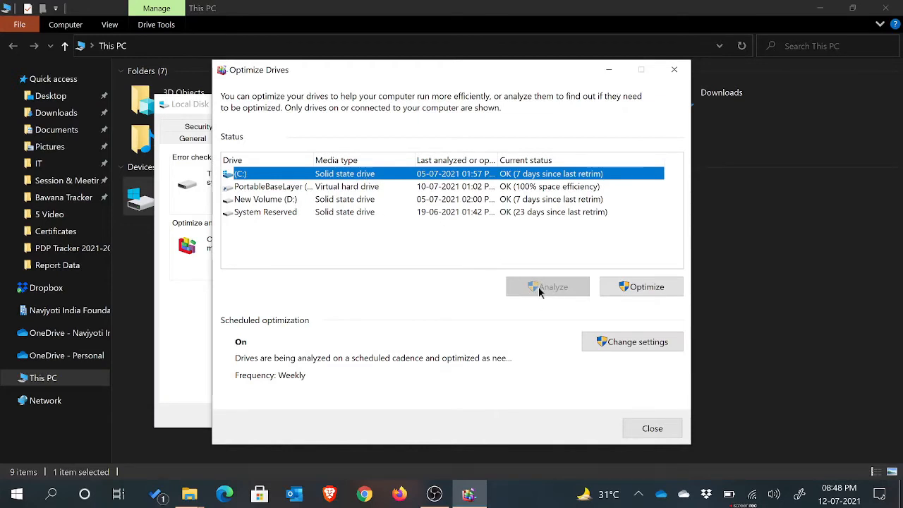
pyautogui.click(622, 289)
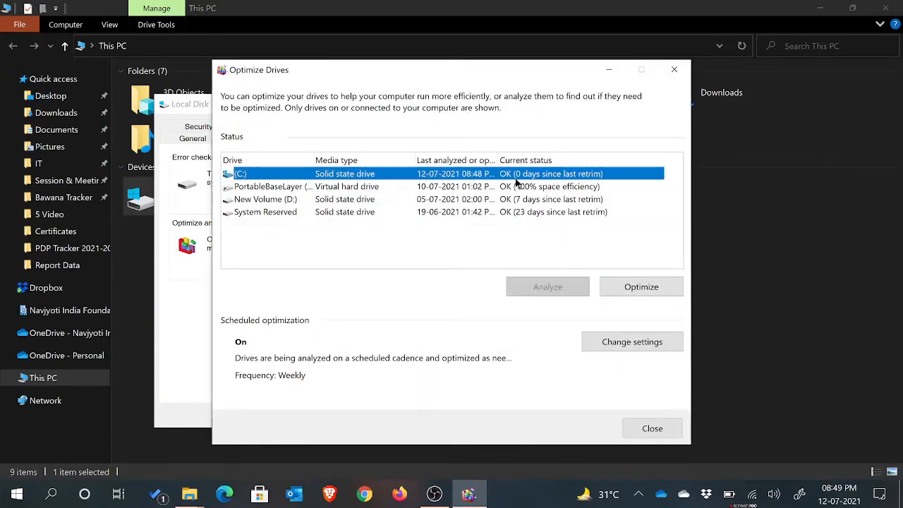
# Step: Check the optimization status of the PortableBaseLayer, D:, System Reserved and C: drives
pyautogui.click(512, 187)
pyautogui.click(513, 199)
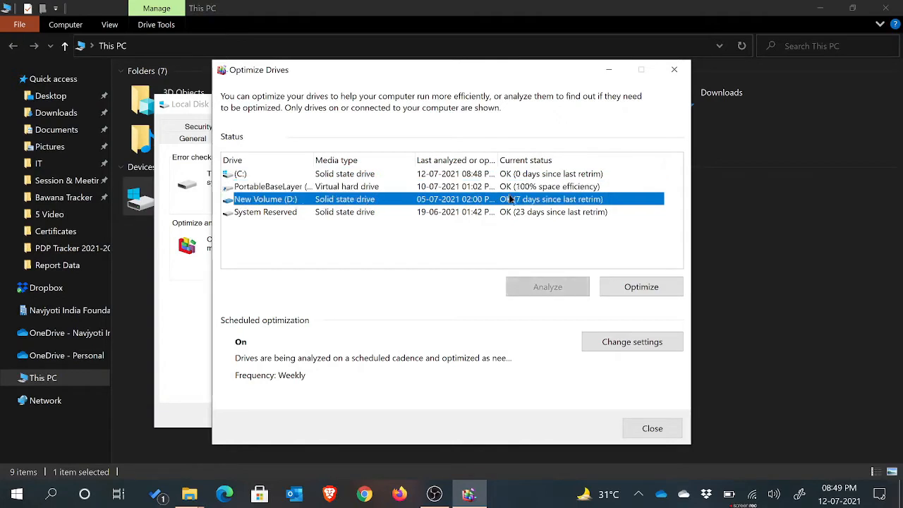
pyautogui.click(509, 212)
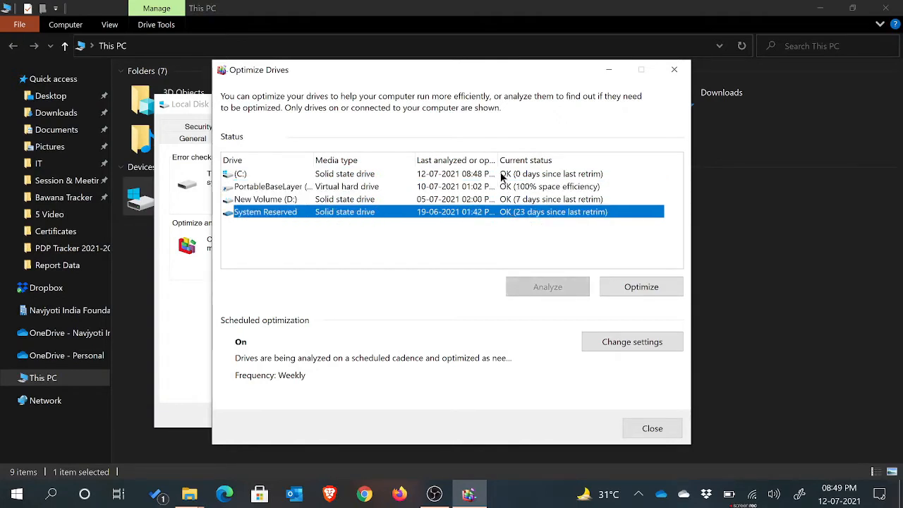
pyautogui.click(503, 175)
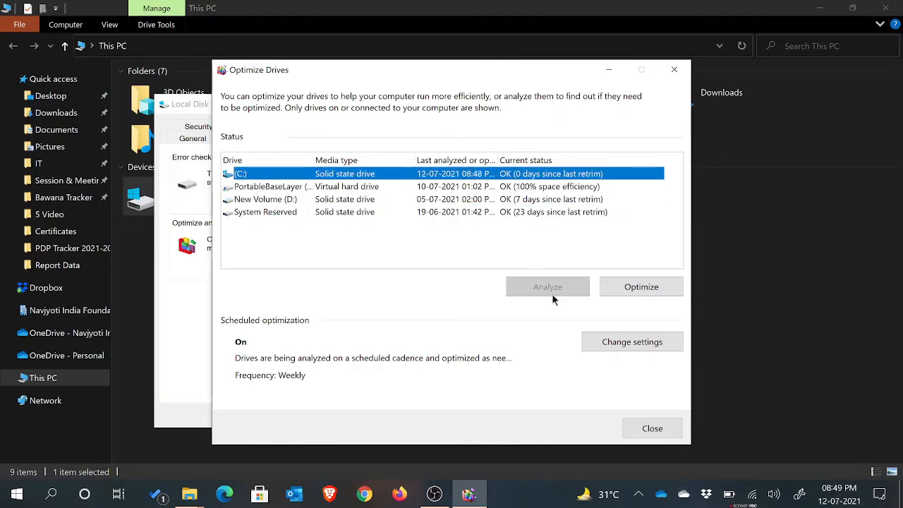
# Step: Review the scheduled optimization settings, including the frequency and the drives included, and leave Optimize Drives without changing them
pyautogui.click(618, 343)
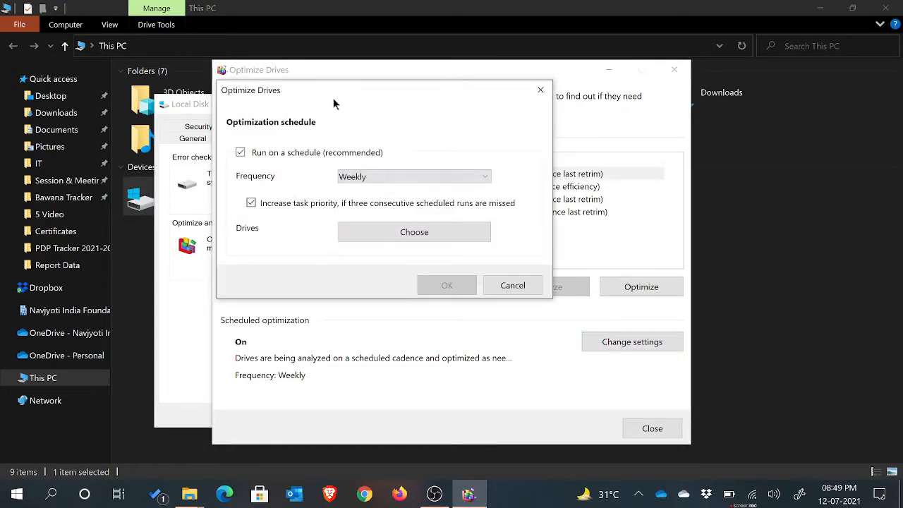
pyautogui.moveTo(323, 91); pyautogui.dragTo(353, 102)
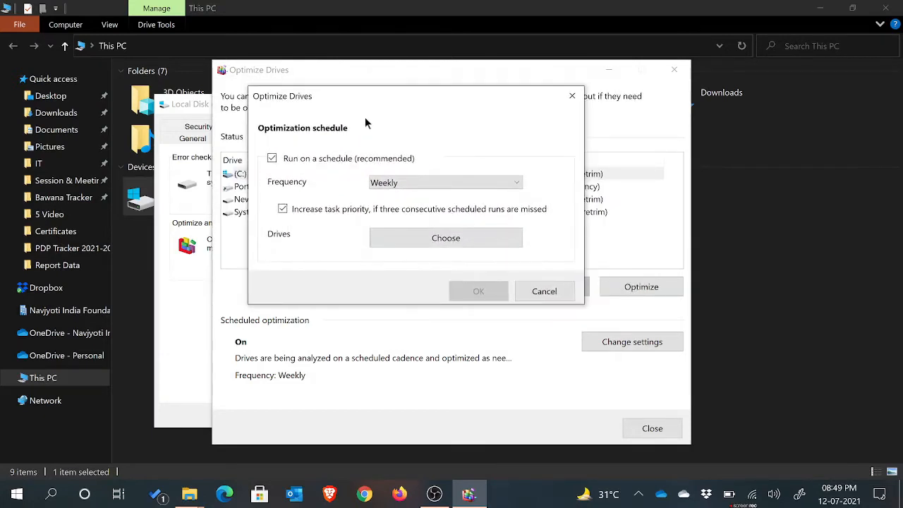
pyautogui.click(399, 184)
pyautogui.click(400, 184)
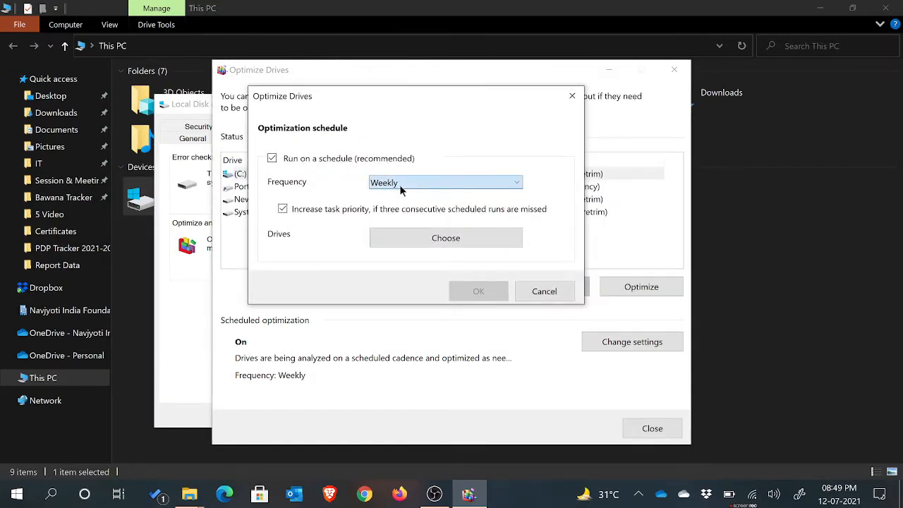
pyautogui.click(414, 245)
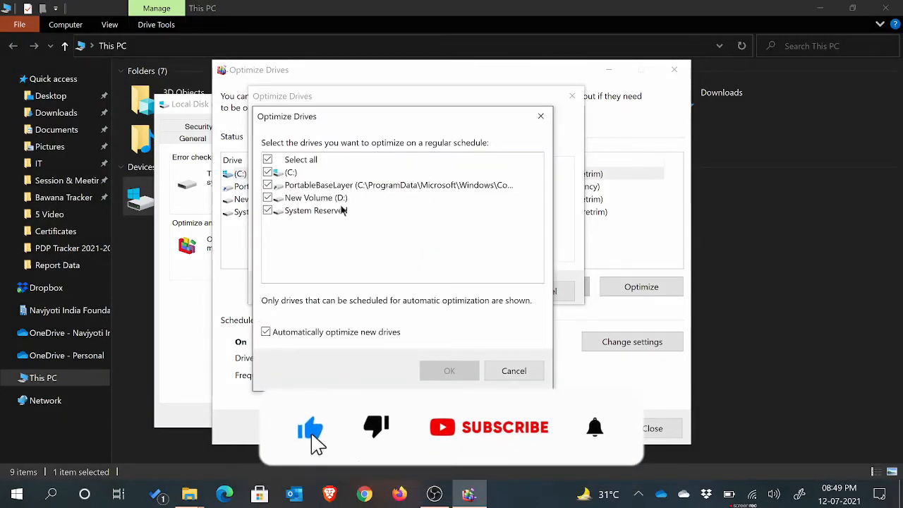
pyautogui.click(519, 372)
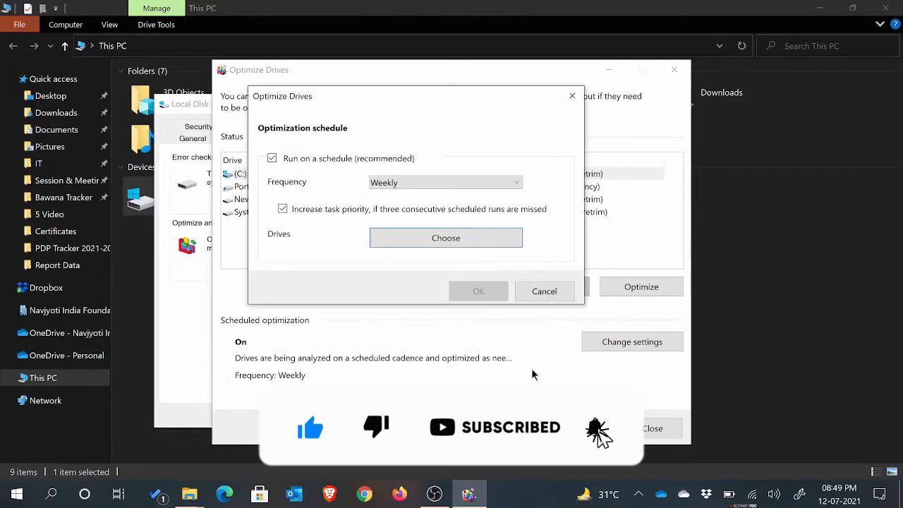
pyautogui.click(428, 185)
pyautogui.click(429, 190)
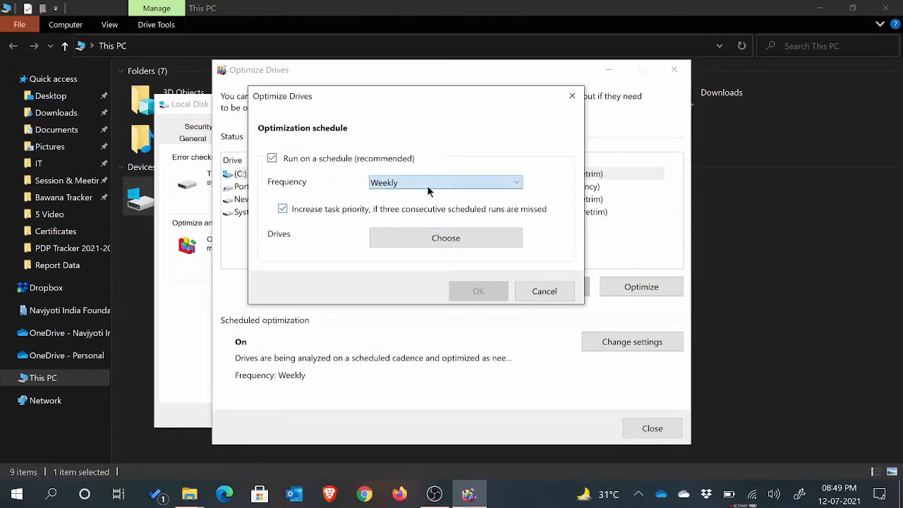
pyautogui.click(556, 295)
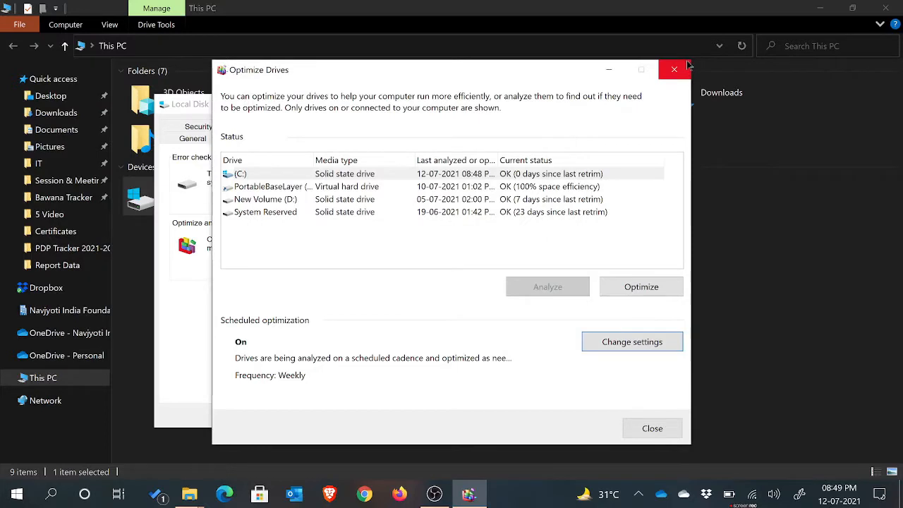
pyautogui.click(675, 69)
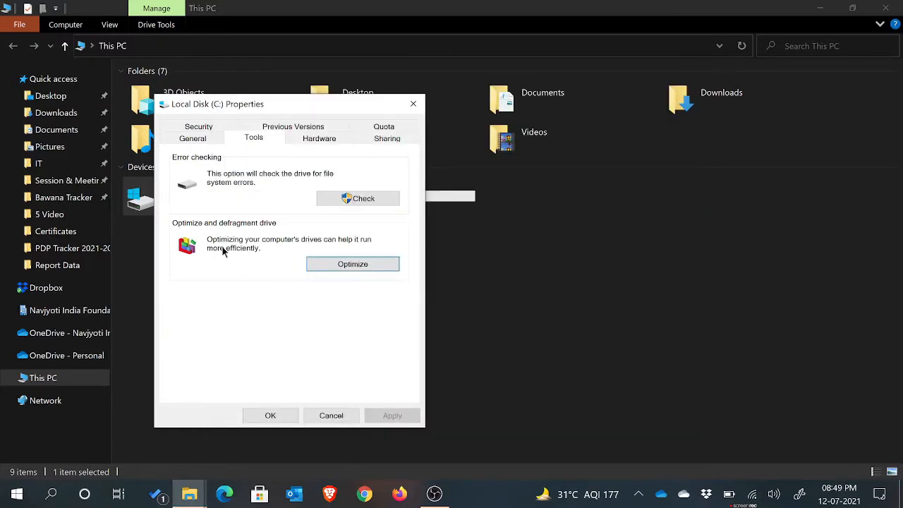
# Step: Launch Disk Cleanup for the C: drive from its general properties and review the file categories offered for deletion
pyautogui.click(199, 141)
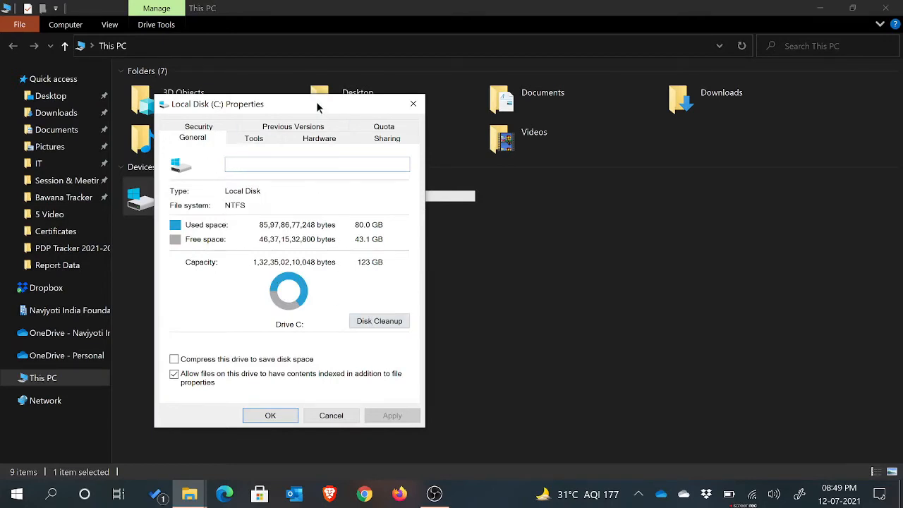
pyautogui.moveTo(316, 102); pyautogui.dragTo(434, 99)
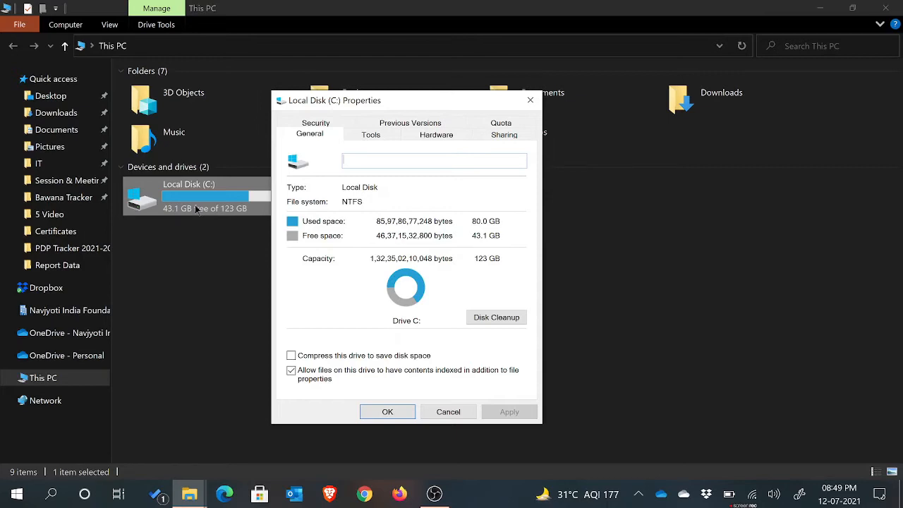
pyautogui.click(488, 319)
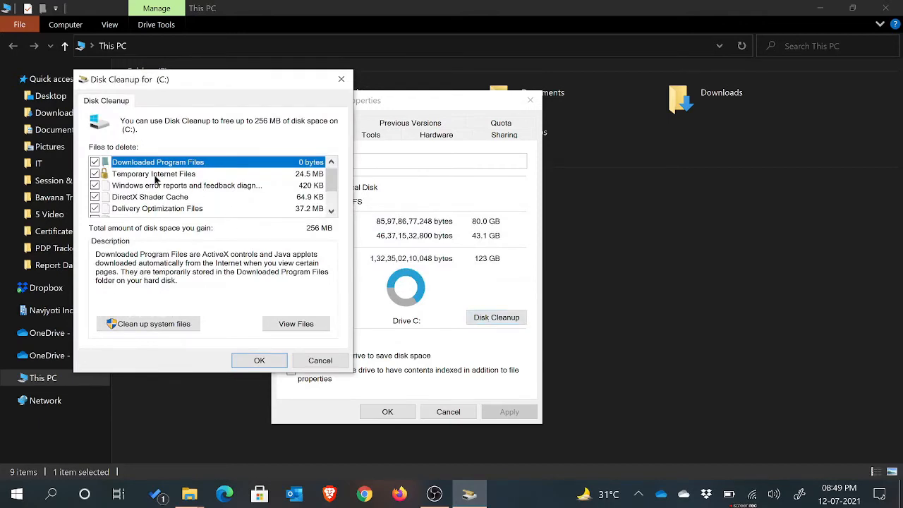
pyautogui.click(290, 174)
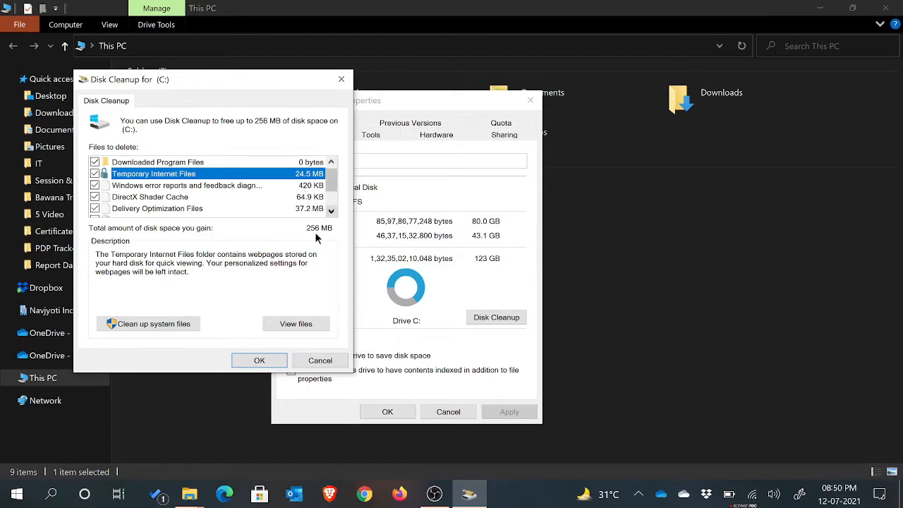
pyautogui.click(331, 211)
pyautogui.click(331, 211)
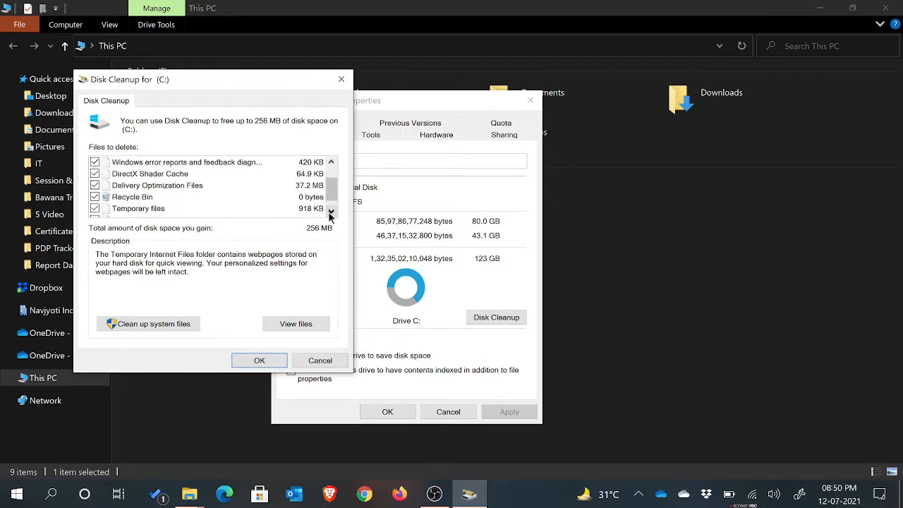
pyautogui.click(331, 211)
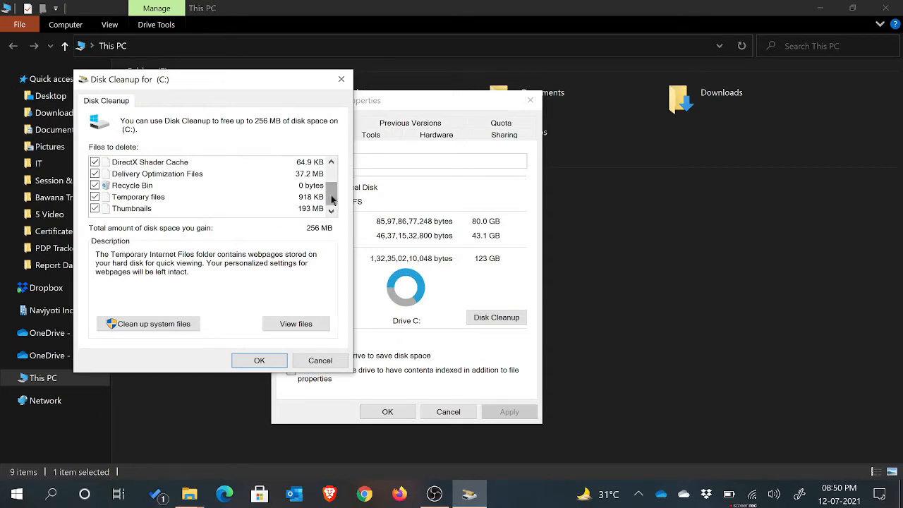
pyautogui.moveTo(332, 200); pyautogui.dragTo(338, 157)
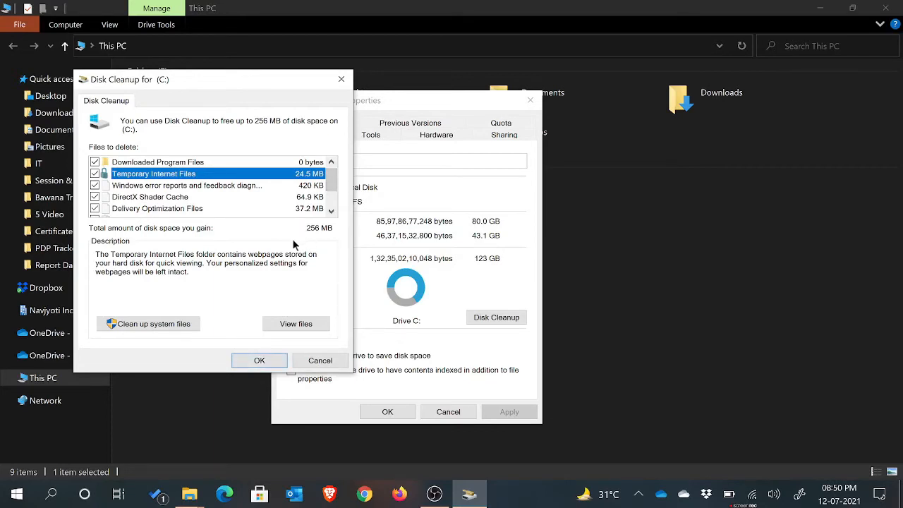
# Step: Extend the C: drive cleanup to system files and look through the full list of files to delete
pyautogui.click(178, 326)
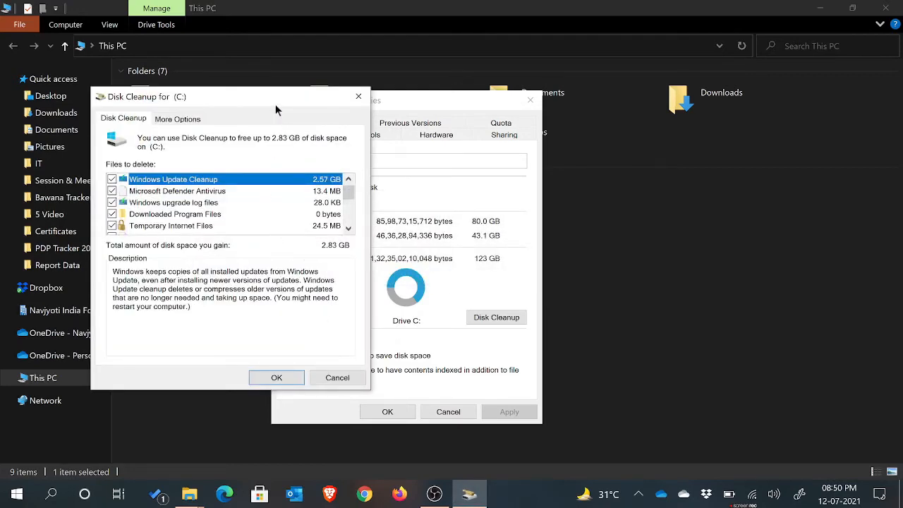
pyautogui.moveTo(275, 104); pyautogui.dragTo(371, 109)
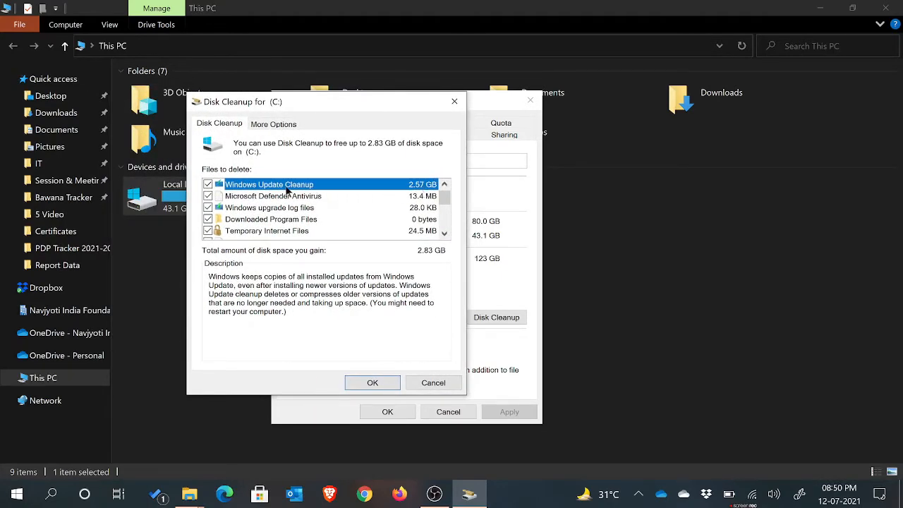
pyautogui.click(444, 235)
pyautogui.click(445, 235)
pyautogui.click(445, 234)
pyautogui.click(445, 234)
pyautogui.click(445, 235)
pyautogui.click(445, 235)
pyautogui.click(445, 235)
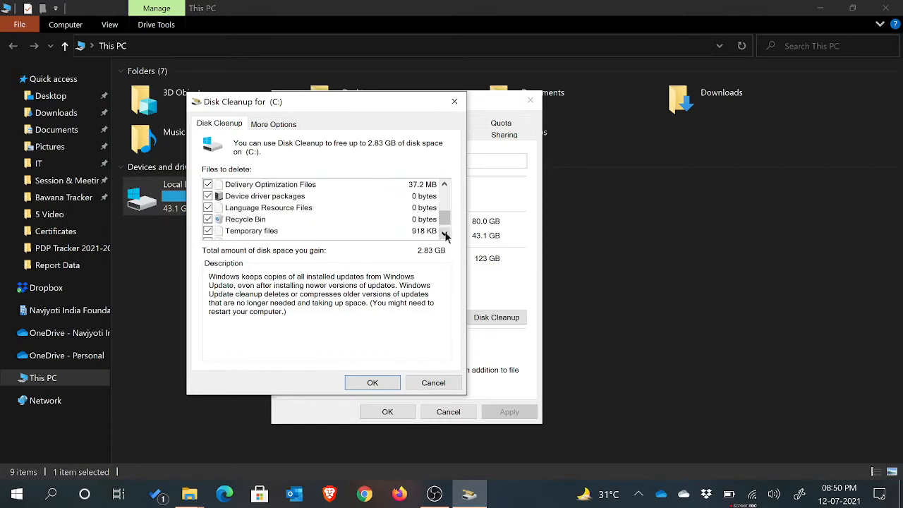
pyautogui.click(445, 234)
pyautogui.moveTo(446, 230); pyautogui.dragTo(447, 186)
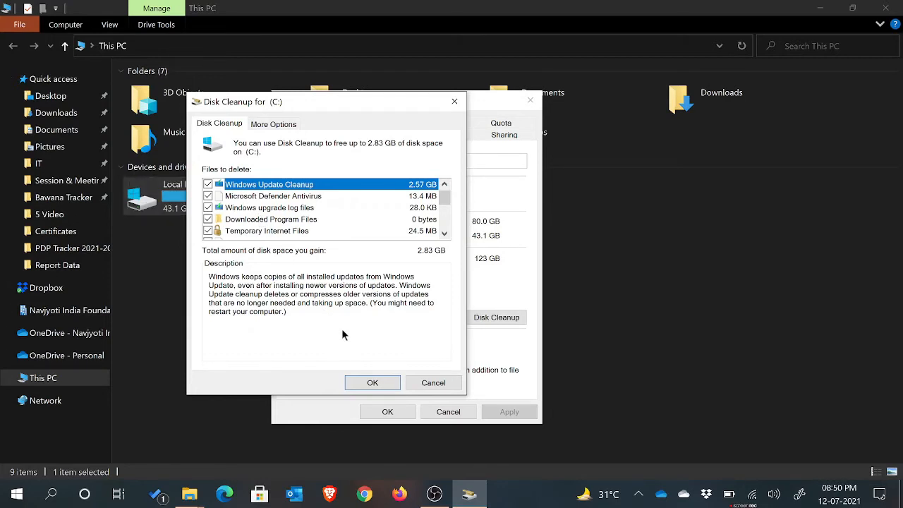
# Step: Permanently delete all the checked Disk Cleanup files and close the C: drive's properties
pyautogui.click(372, 385)
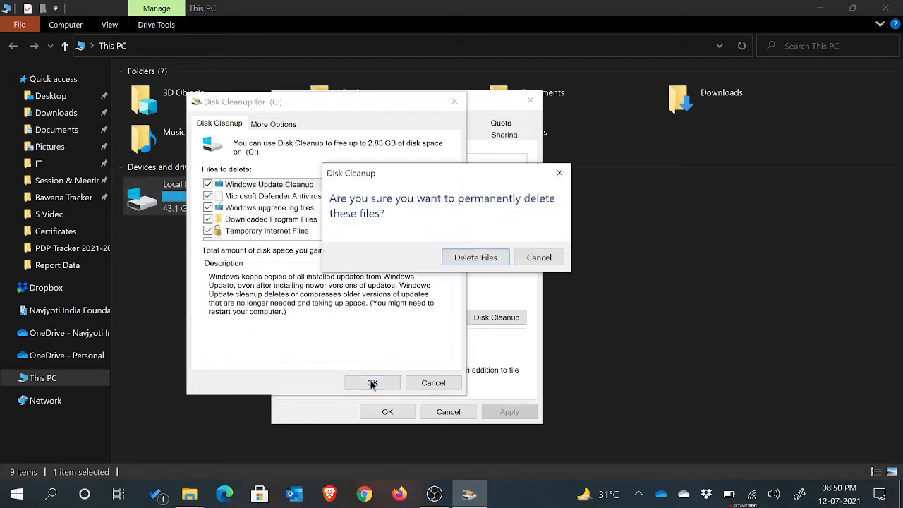
pyautogui.click(471, 258)
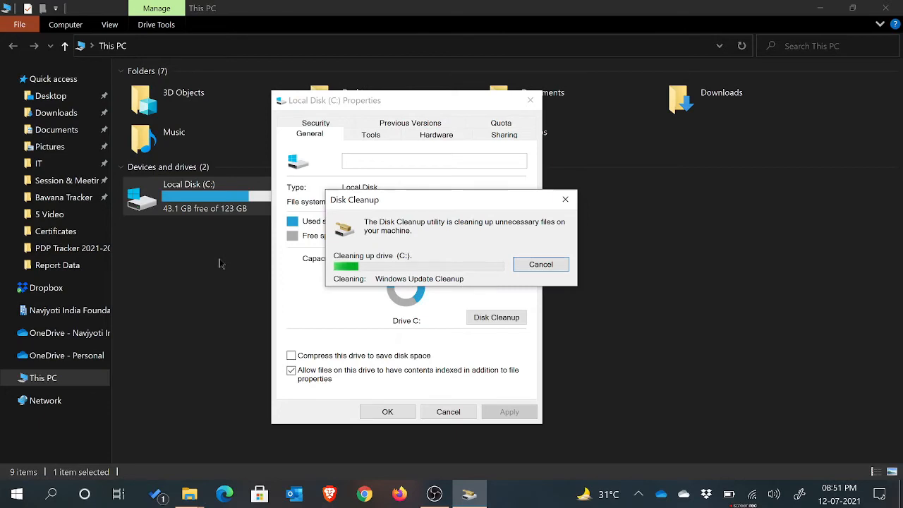
pyautogui.click(530, 100)
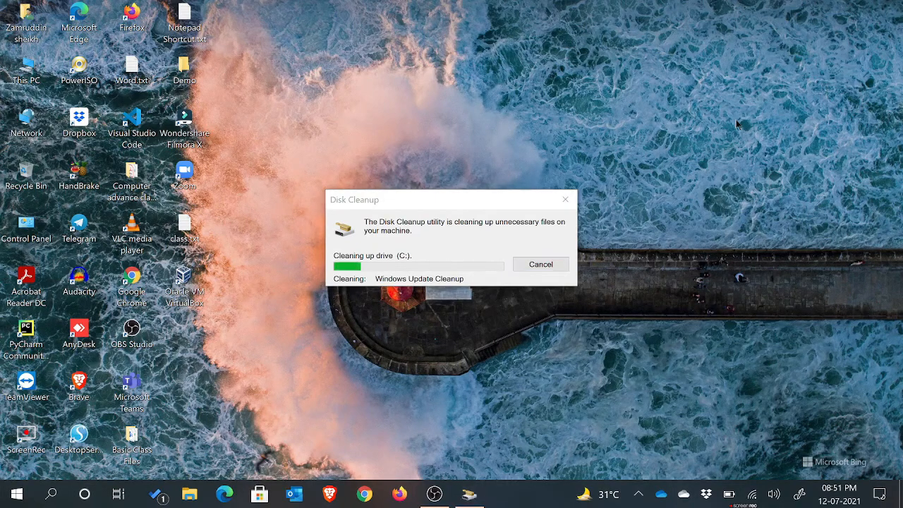
# Step: Refresh the desktop twice while Disk Cleanup is running
pyautogui.rightClick(736, 120)
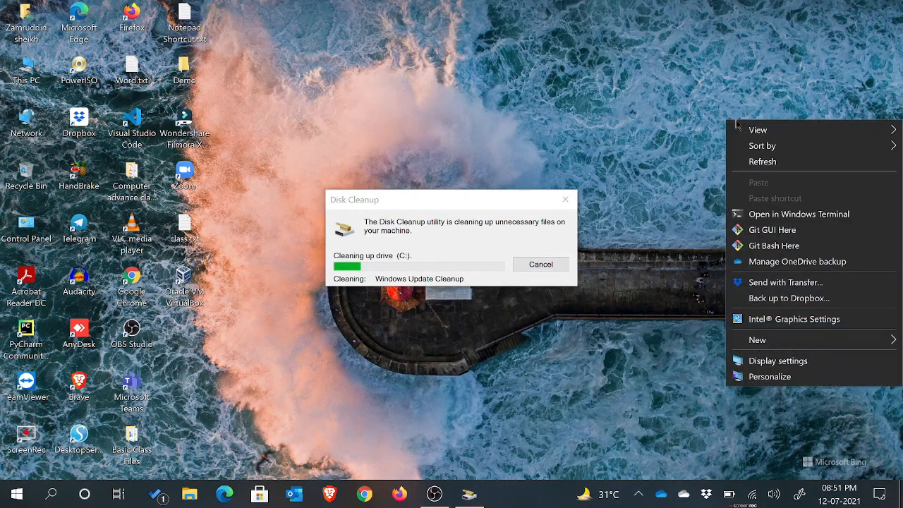
pyautogui.click(756, 163)
pyautogui.rightClick(709, 149)
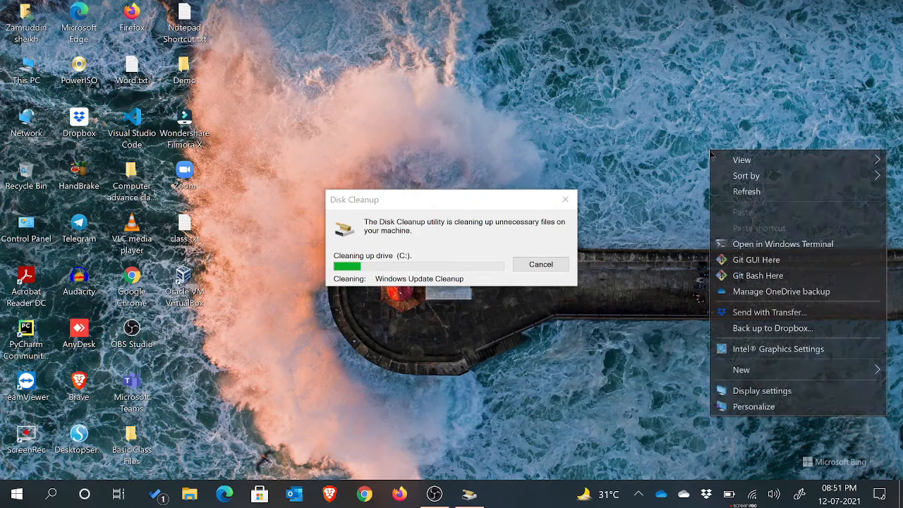
pyautogui.click(730, 193)
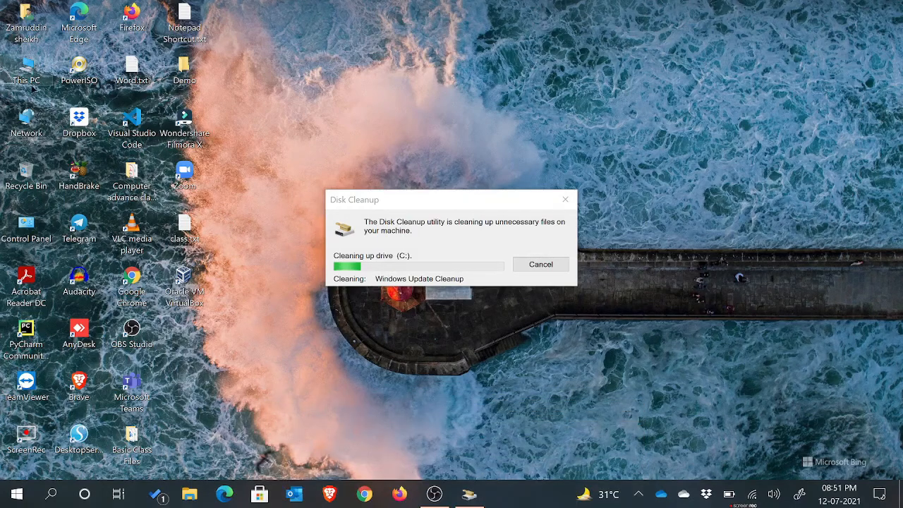
# Step: Open This PC to check the free space on the C: and D: drives, and close it
pyautogui.press('super+e')
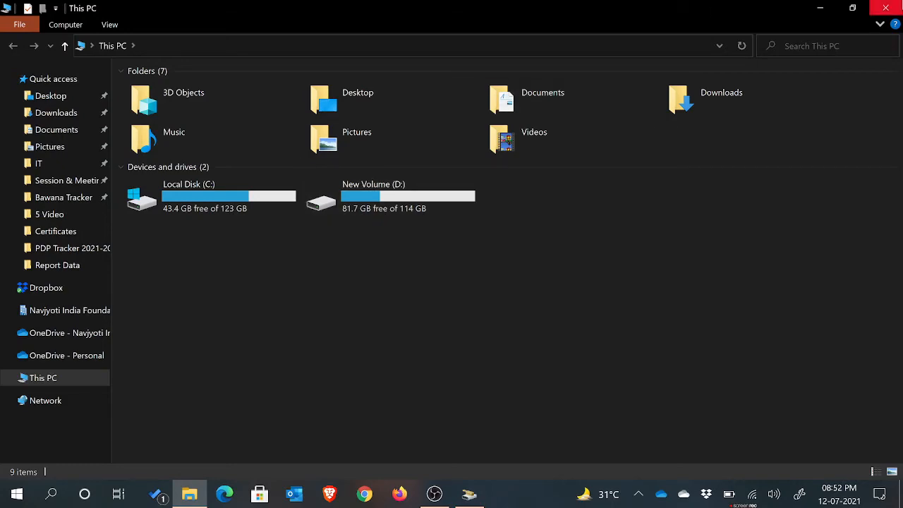
pyautogui.click(886, 8)
pyautogui.doubleClick(36, 38)
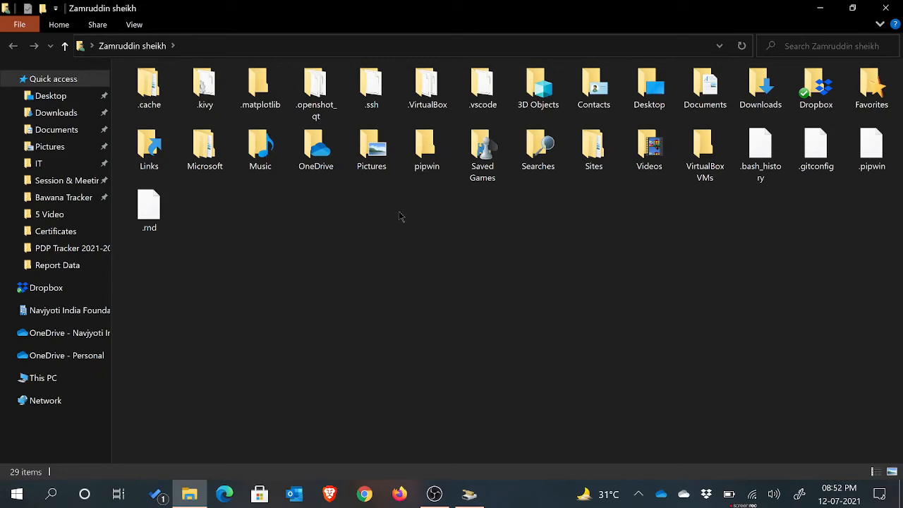
pyautogui.click(897, 4)
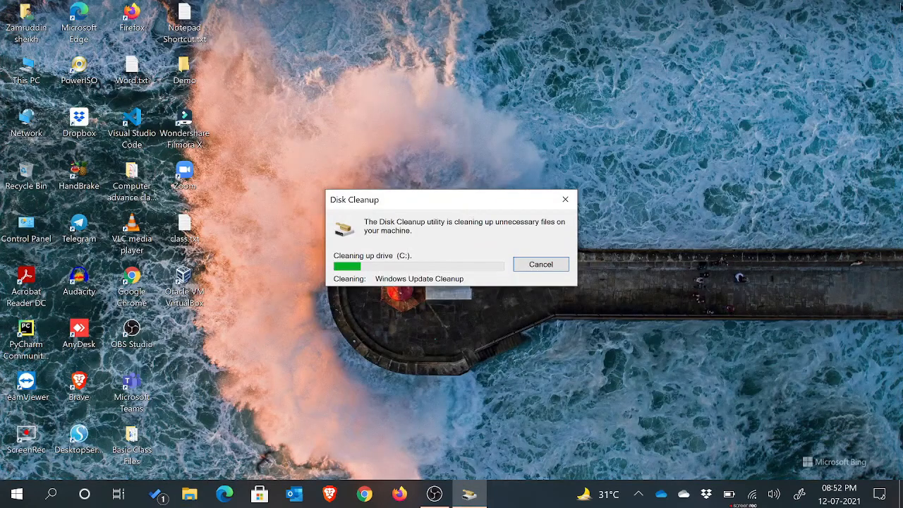
pyautogui.click(792, 117)
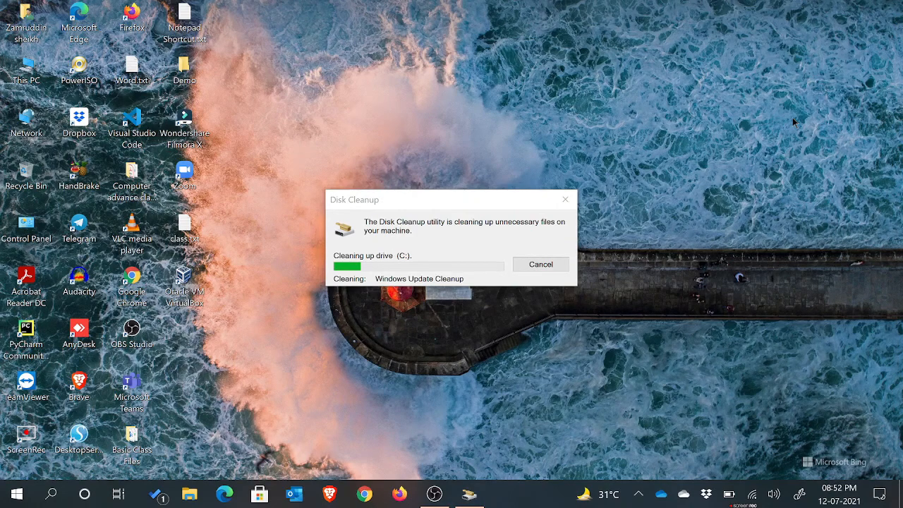